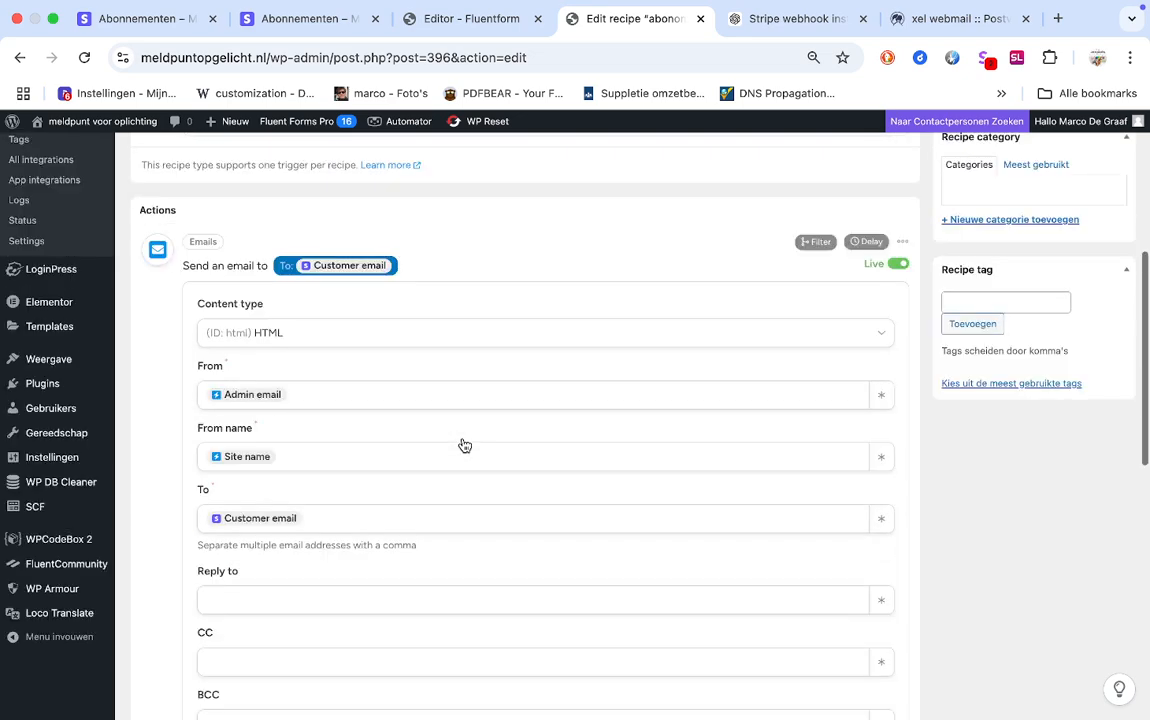
# Switch to the incognito window with the Mijn donaties page and open the sponsor donation form below the subscription list.
pyautogui.scroll(-8, 462, 444)
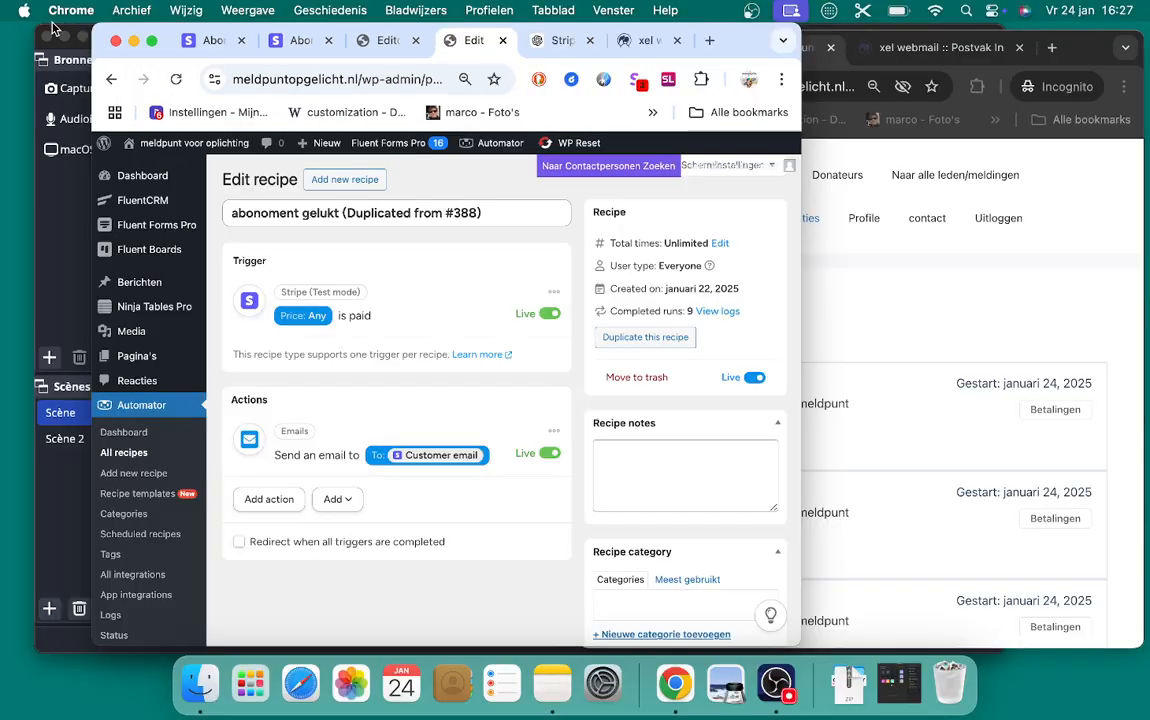
pyautogui.click(930, 308)
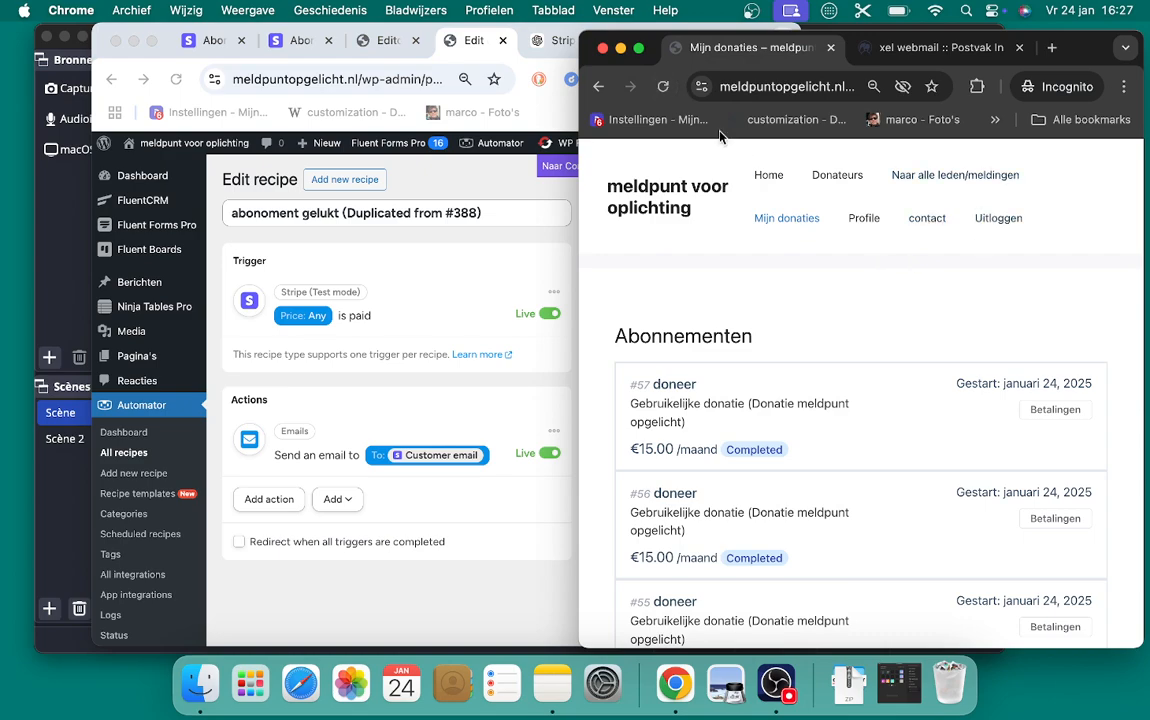
pyautogui.click(639, 49)
pyautogui.scroll(-2, 522, 284)
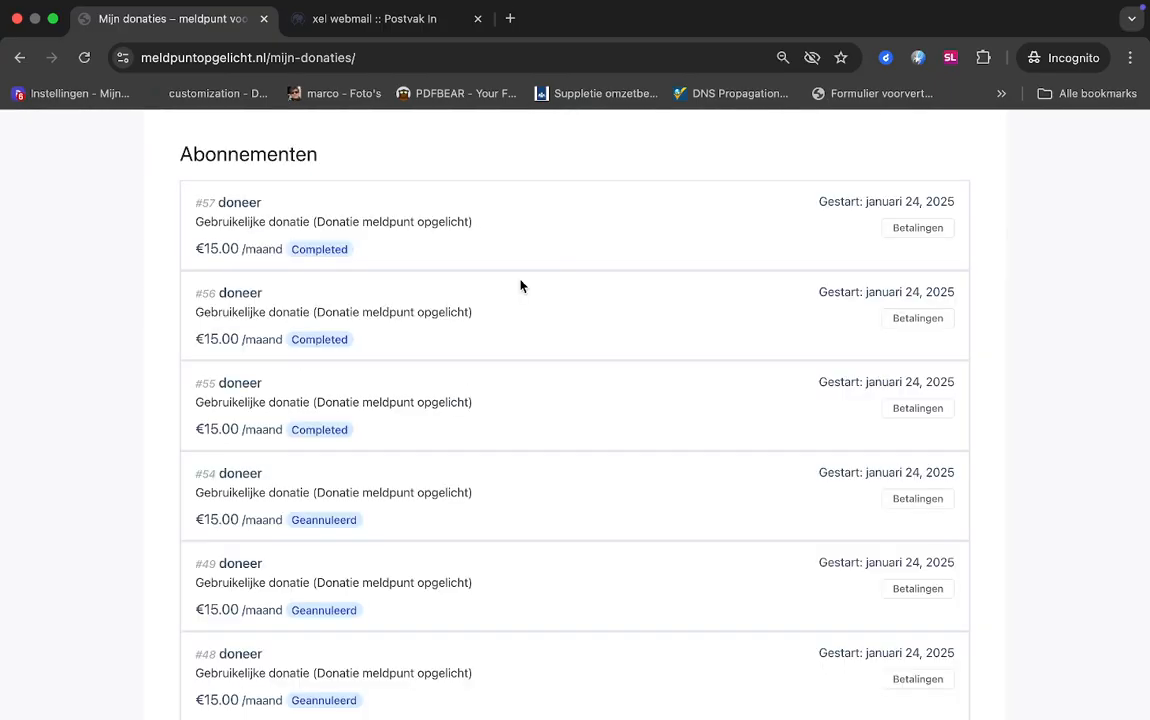
pyautogui.scroll(-10, 542, 393)
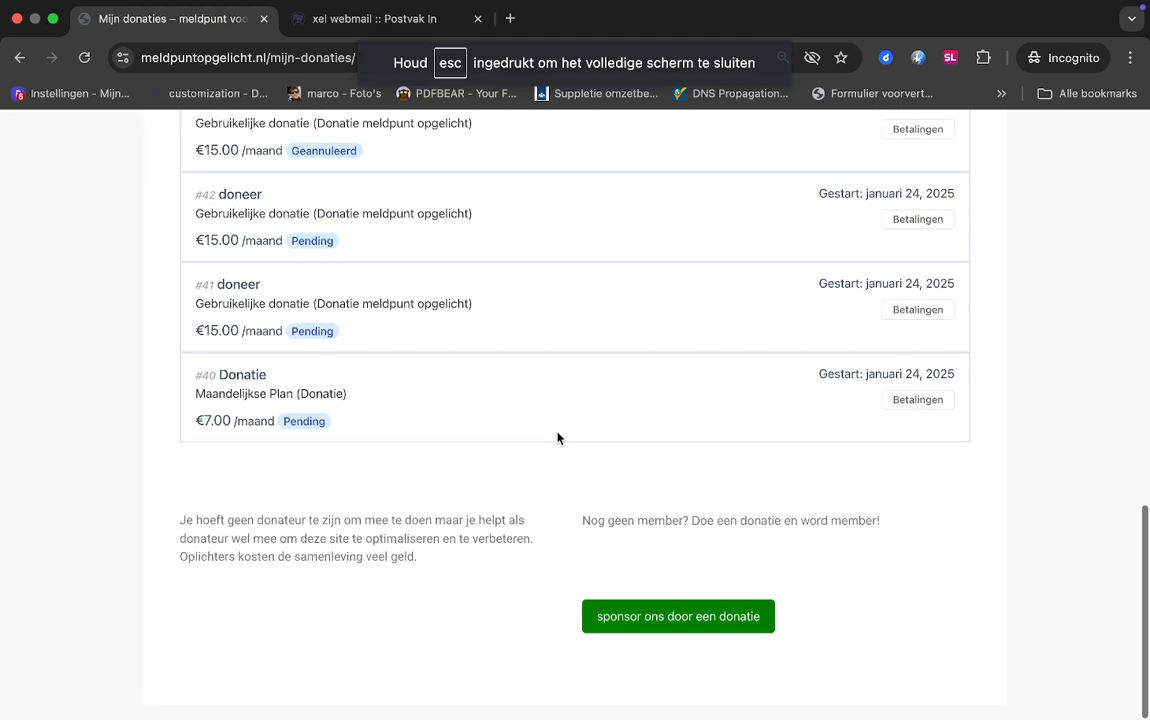
pyautogui.click(640, 618)
# Fill in the donation form's name fields and e-mail address with a saved contact's details.
pyautogui.click(511, 268)
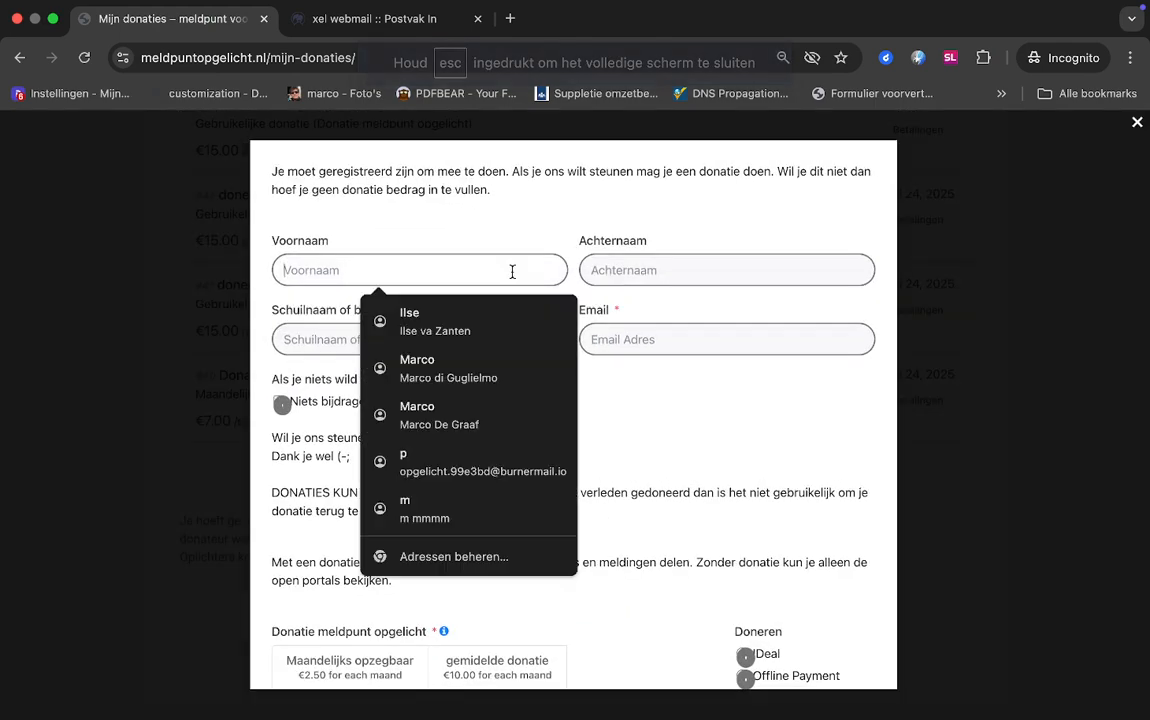
pyautogui.click(524, 322)
pyautogui.click(750, 341)
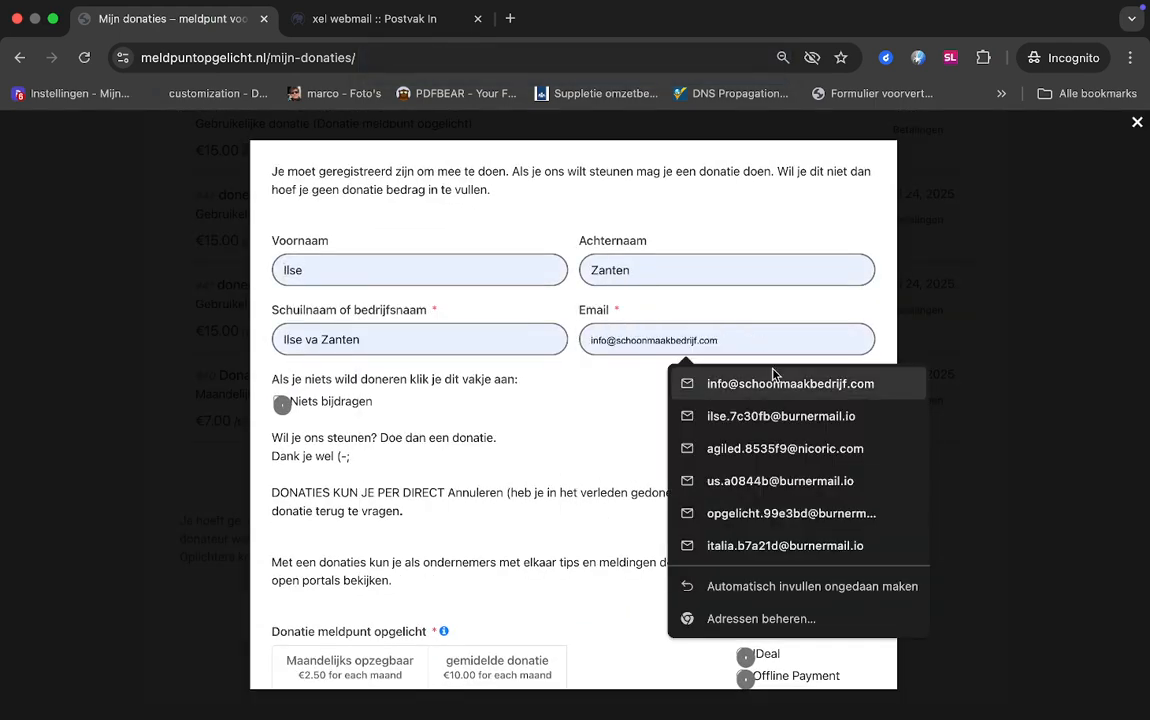
pyautogui.click(778, 383)
# Submit the Gebruikelijke donatie of €15.00 with iDEAL as the payment method and confirm the subscription payment in the Stripe checkout.
pyautogui.scroll(-3, 560, 437)
pyautogui.click(745, 504)
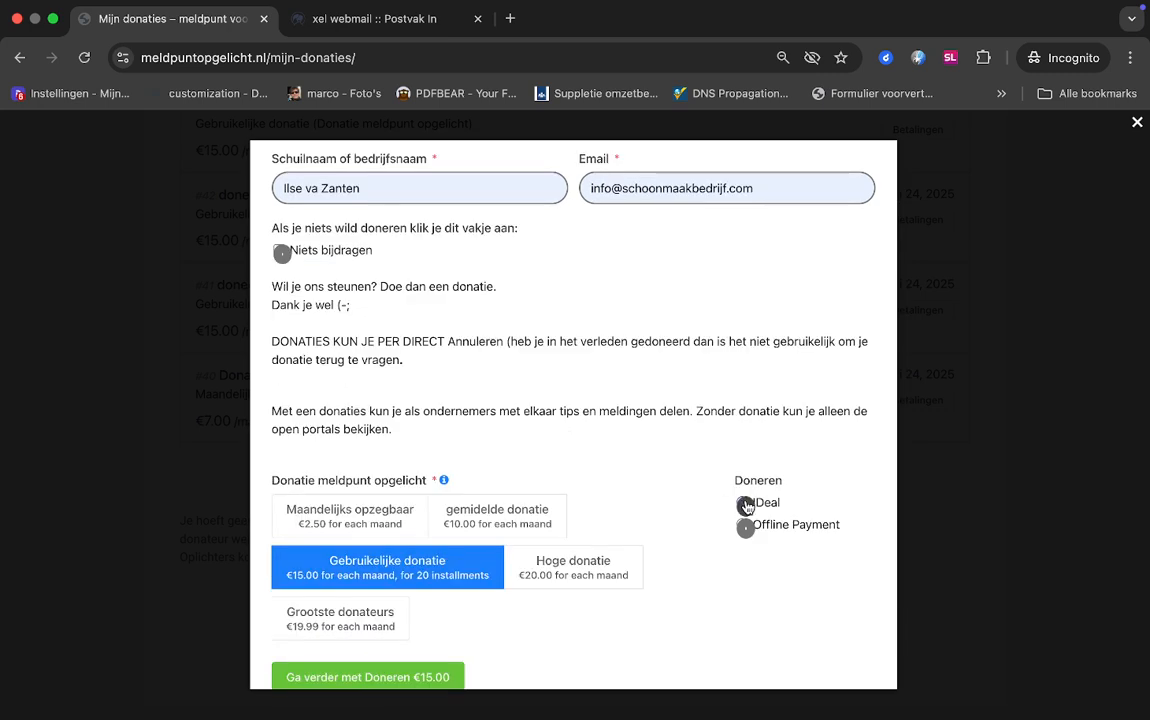
pyautogui.scroll(-1, 600, 520)
pyautogui.click(400, 651)
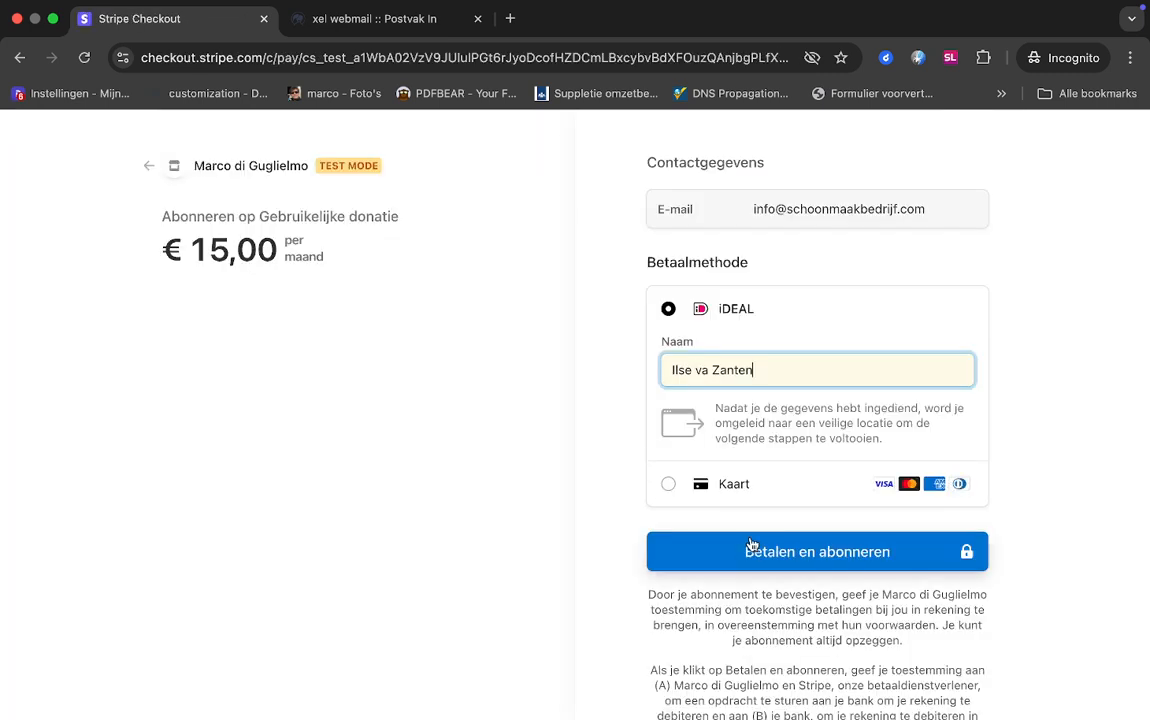
pyautogui.click(752, 547)
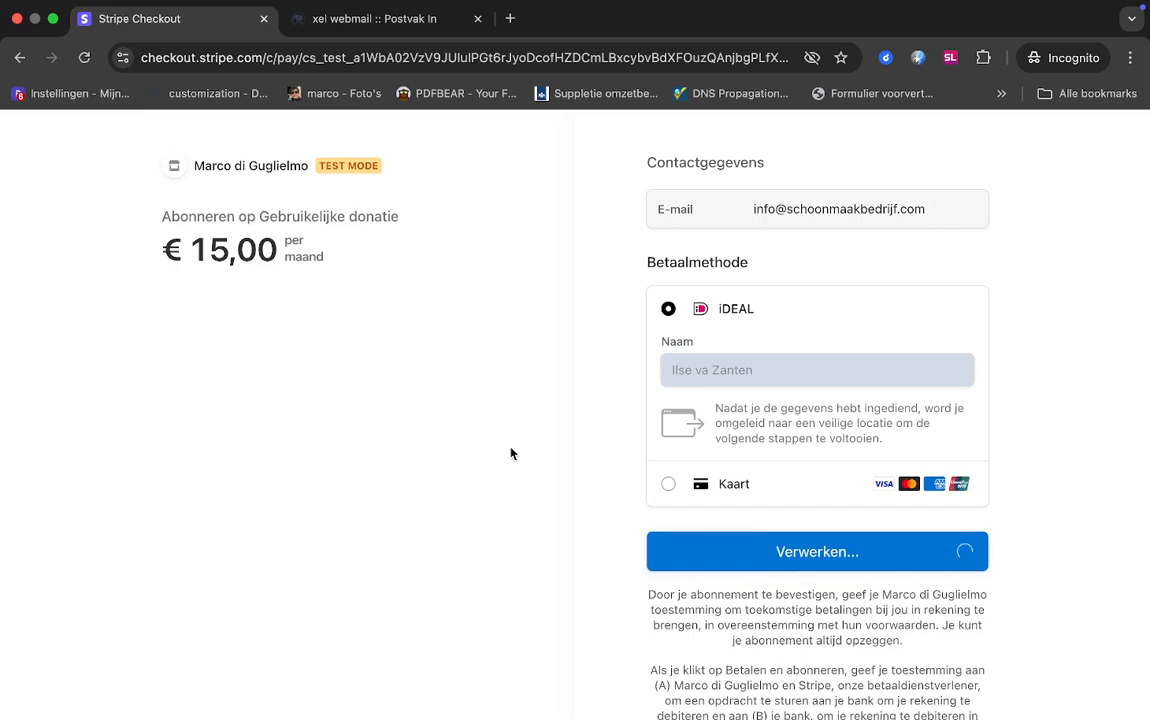
# Refresh the webmail inbox to check for new subscription messages.
pyautogui.click(375, 18)
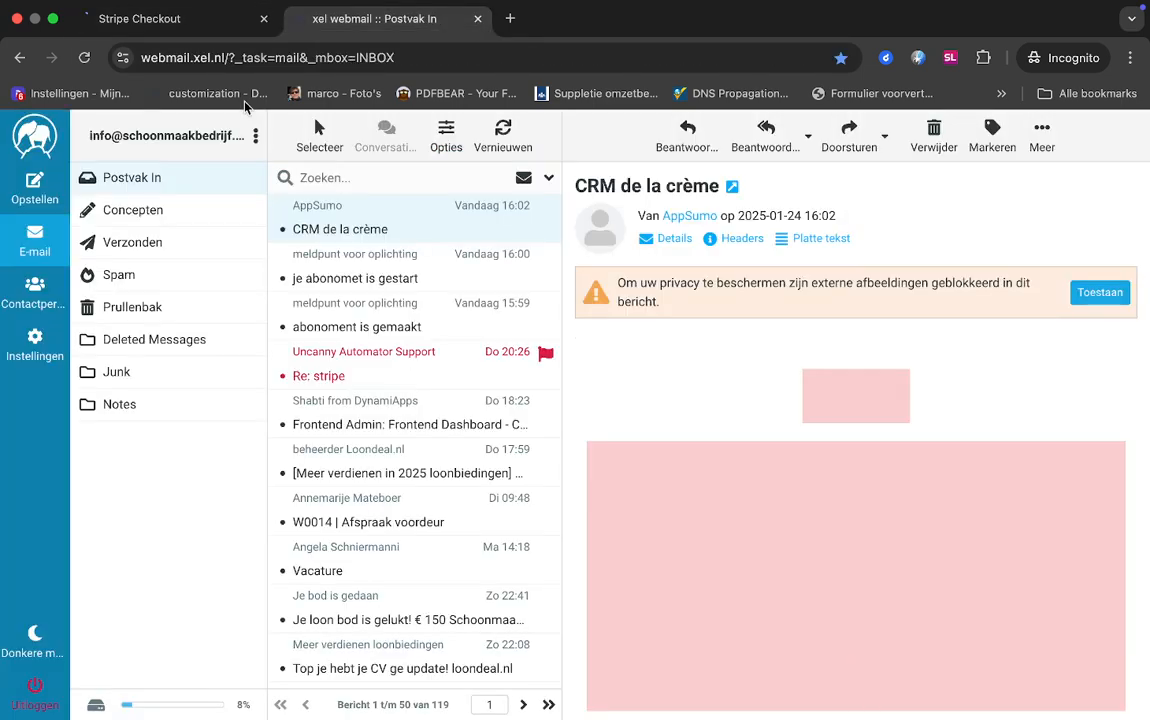
pyautogui.click(520, 157)
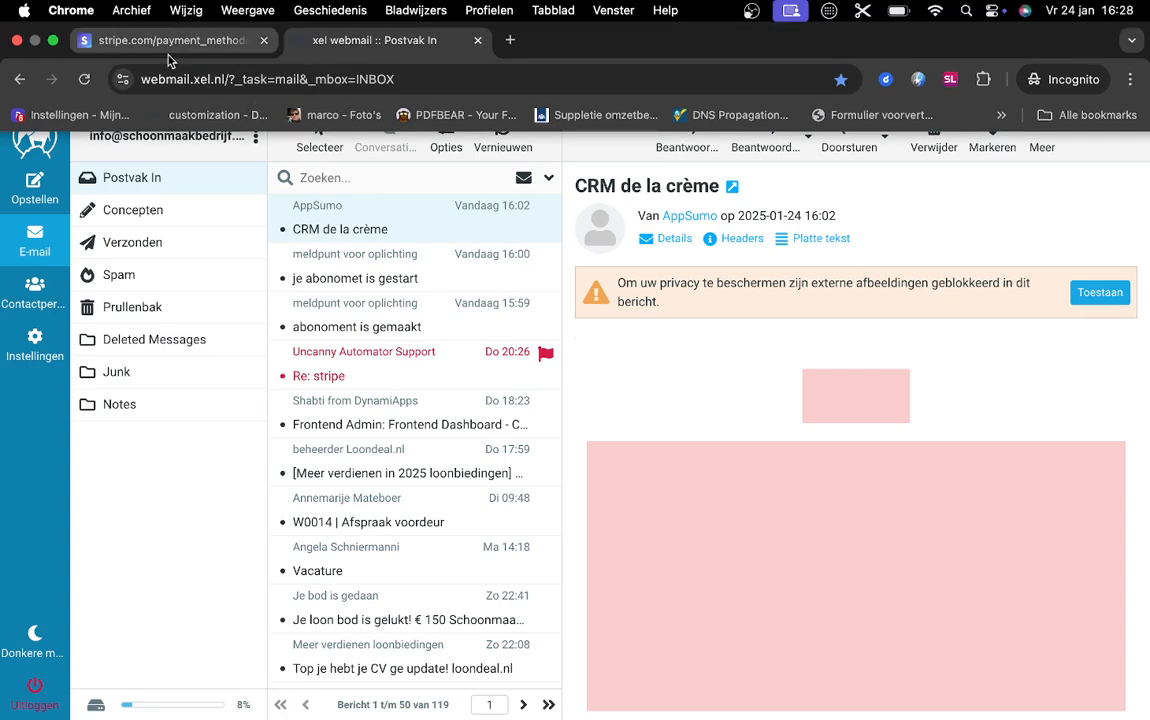
pyautogui.click(503, 135)
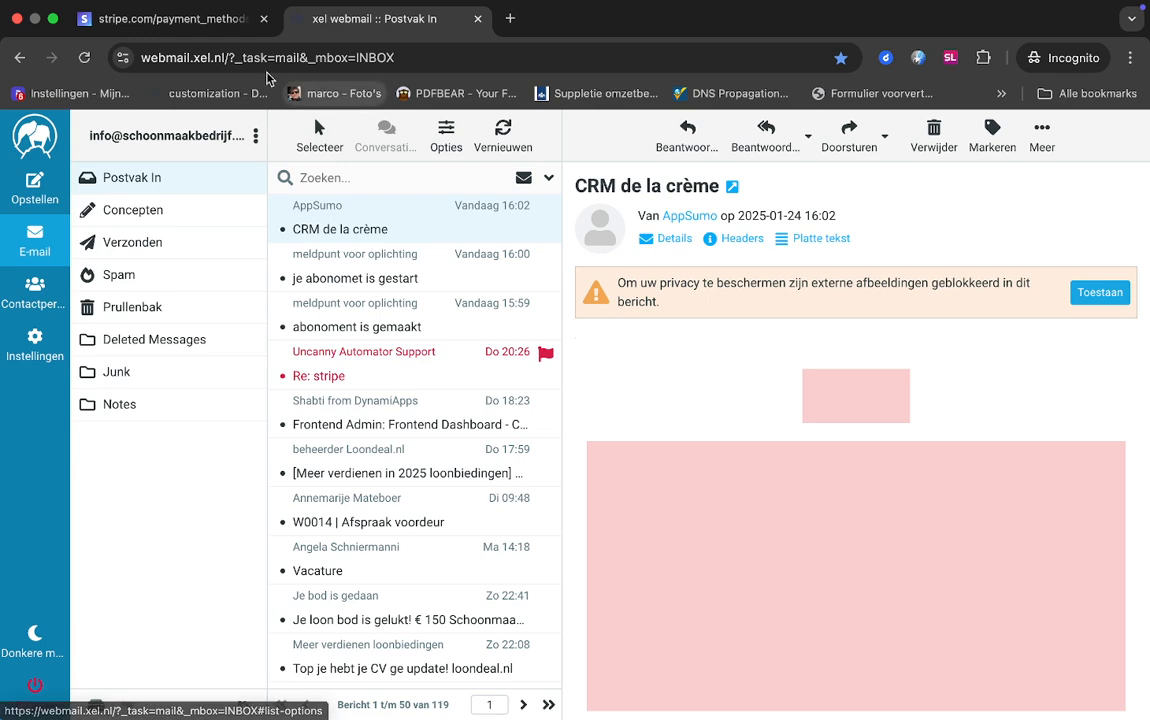
# Return to the Stripe test payment page and authorize the €15.00 iDEAL test payment.
pyautogui.click(226, 20)
pyautogui.scroll(-6, 619, 433)
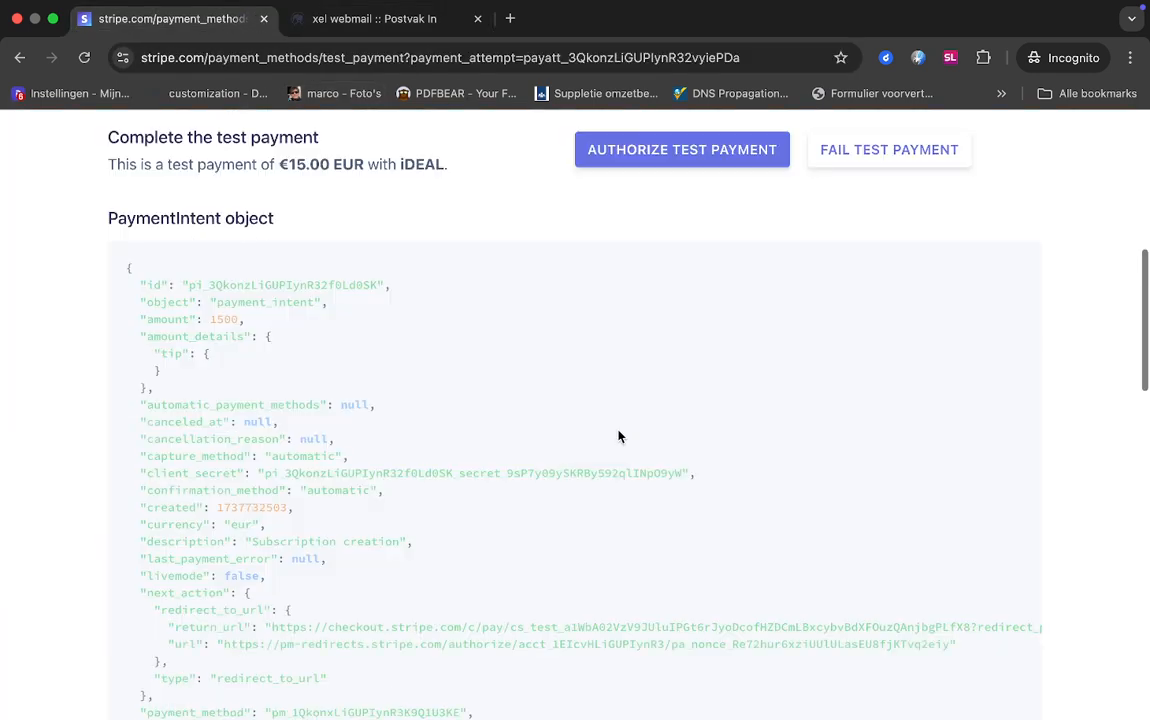
pyautogui.scroll(3, 626, 430)
pyautogui.click(649, 412)
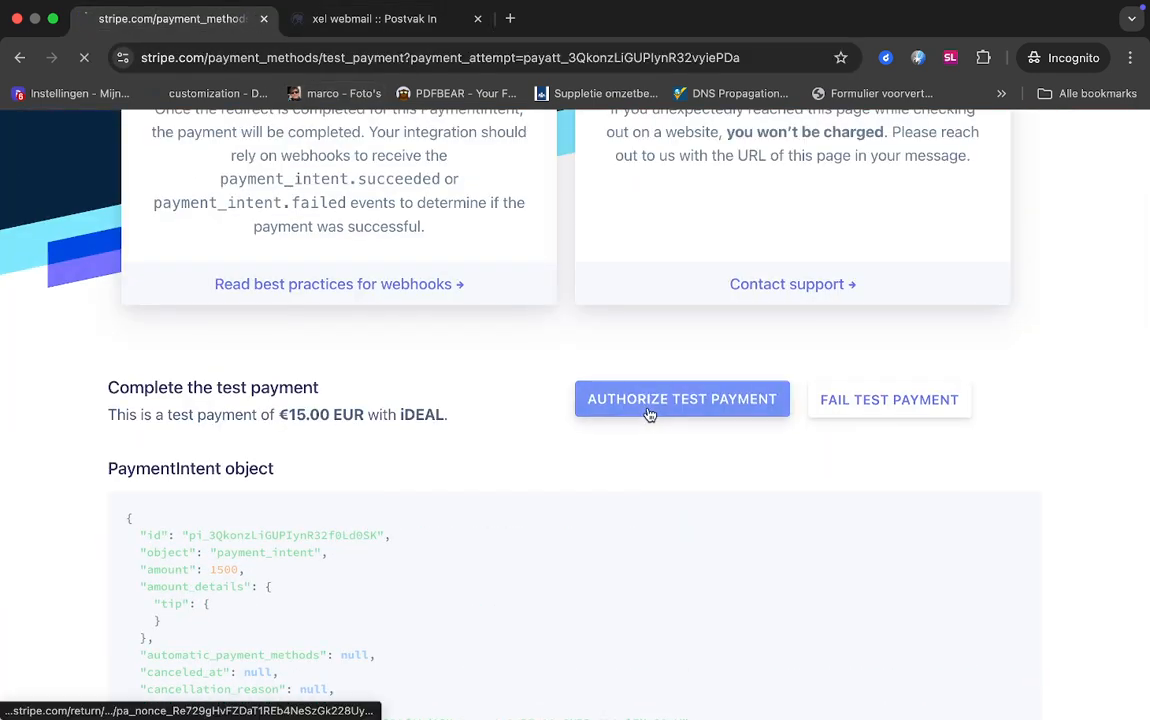
# Refresh the webmail inbox and read the body of the newest "je abonomet is gestart" message.
pyautogui.click(360, 20)
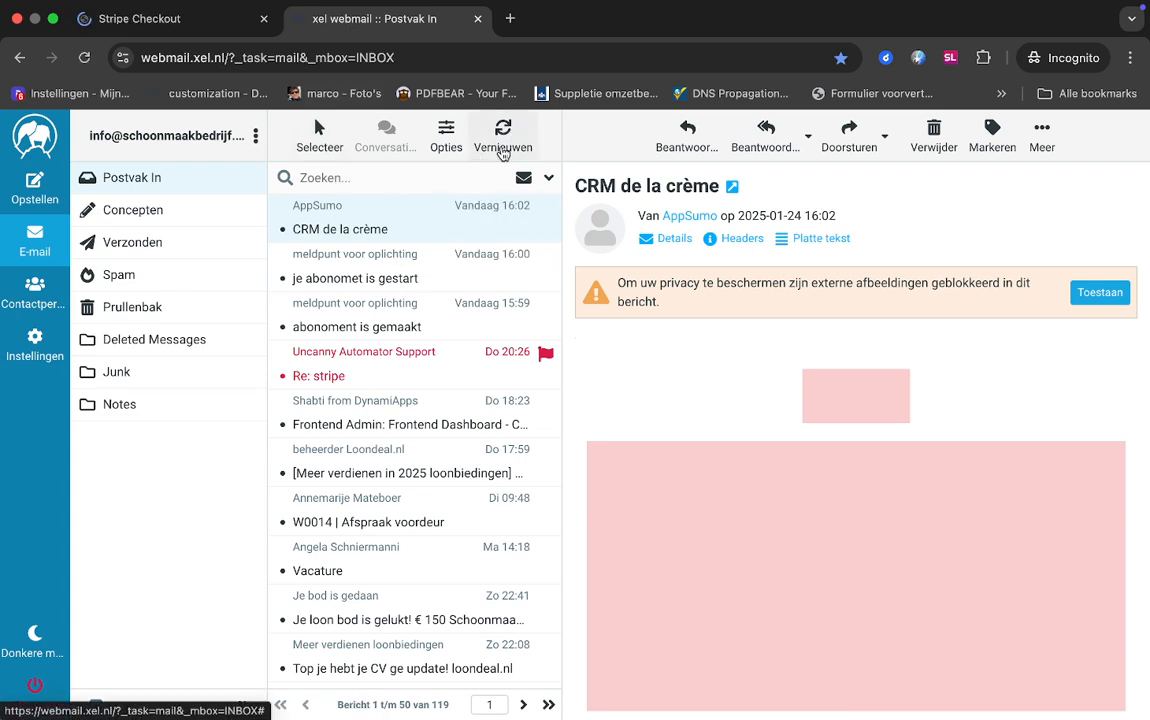
pyautogui.click(503, 147)
pyautogui.click(431, 226)
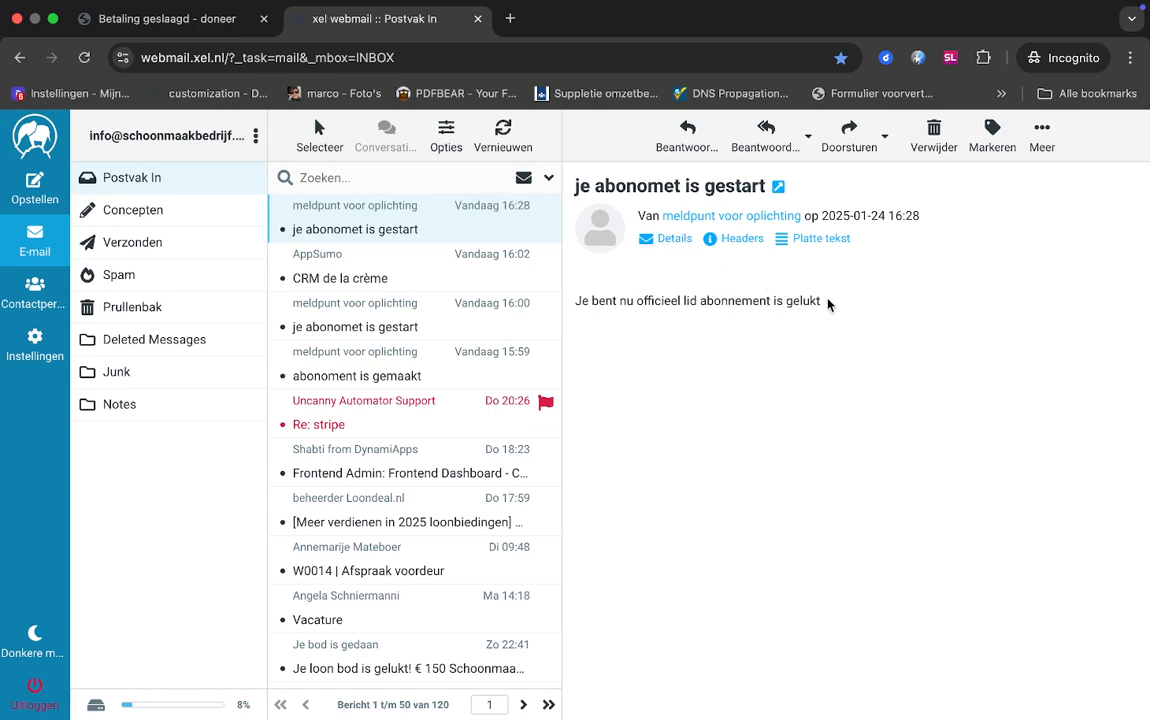
pyautogui.moveTo(828, 301); pyautogui.dragTo(575, 300)
pyautogui.click(734, 363)
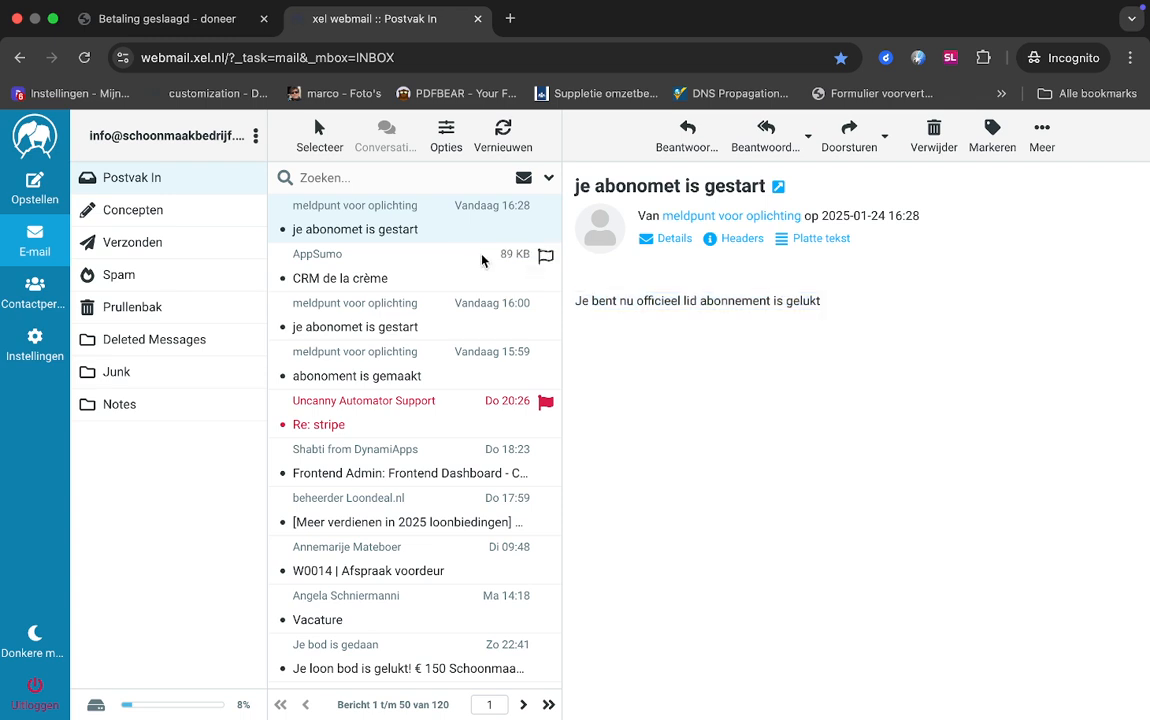
# Check the payment confirmation page against the inbox, and return to the Automator recipe editor in full screen.
pyautogui.click(180, 20)
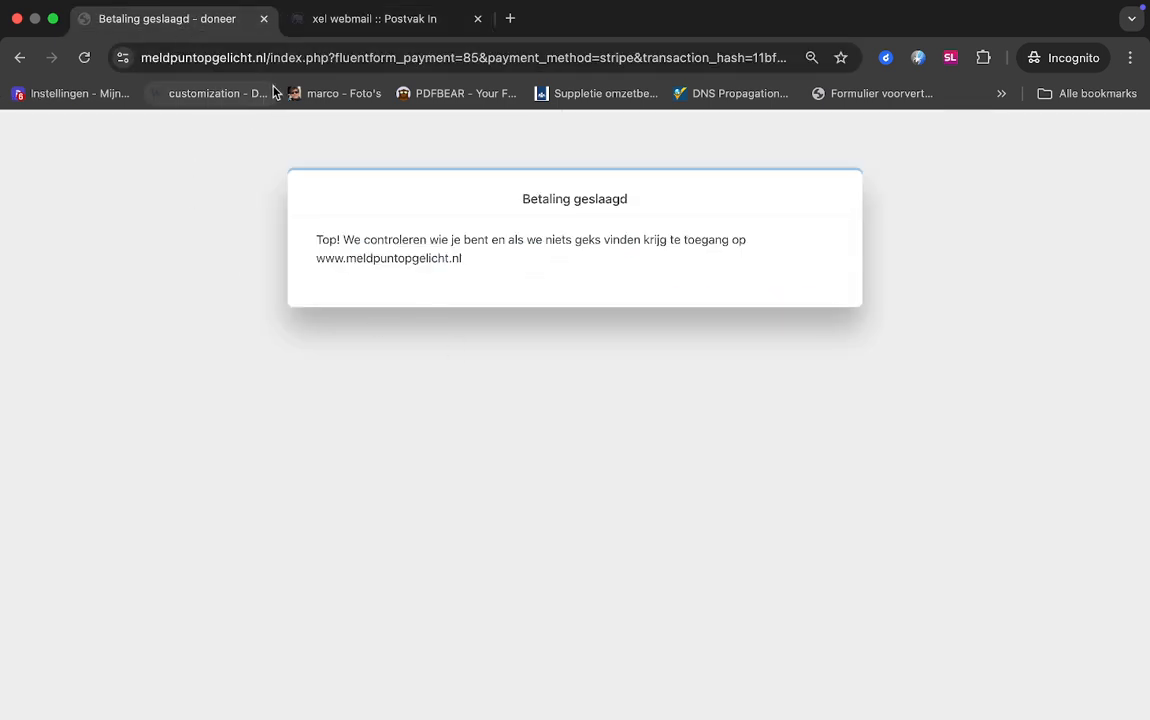
pyautogui.click(334, 19)
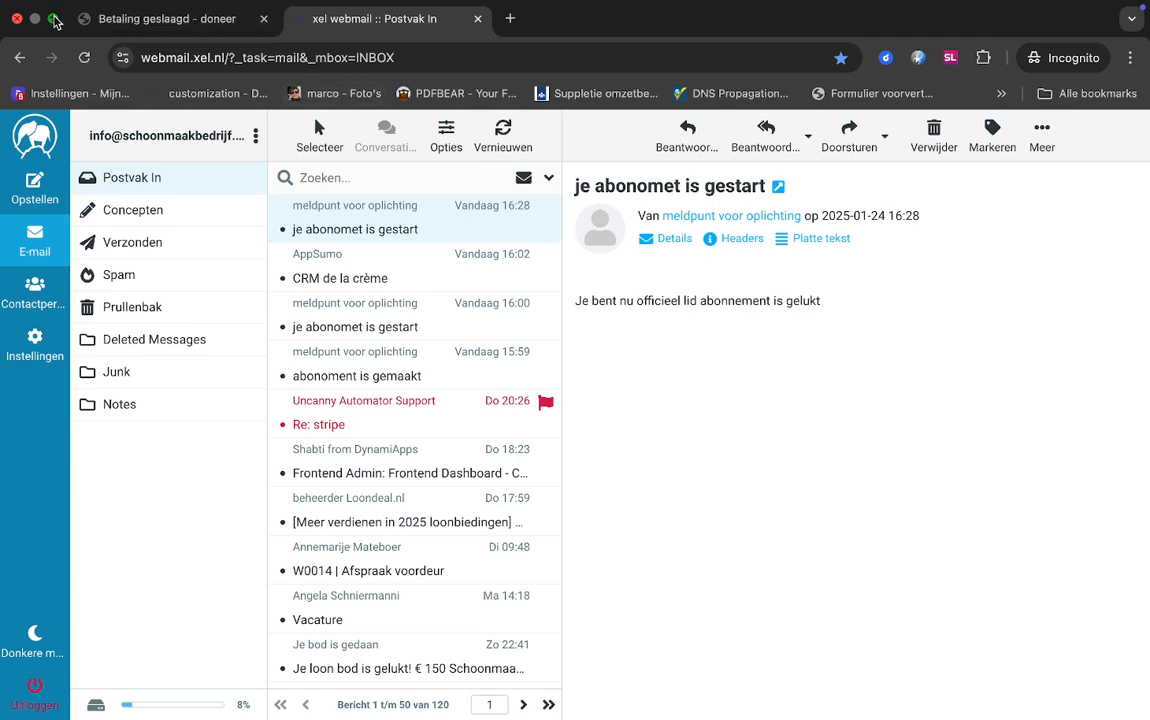
pyautogui.click(53, 19)
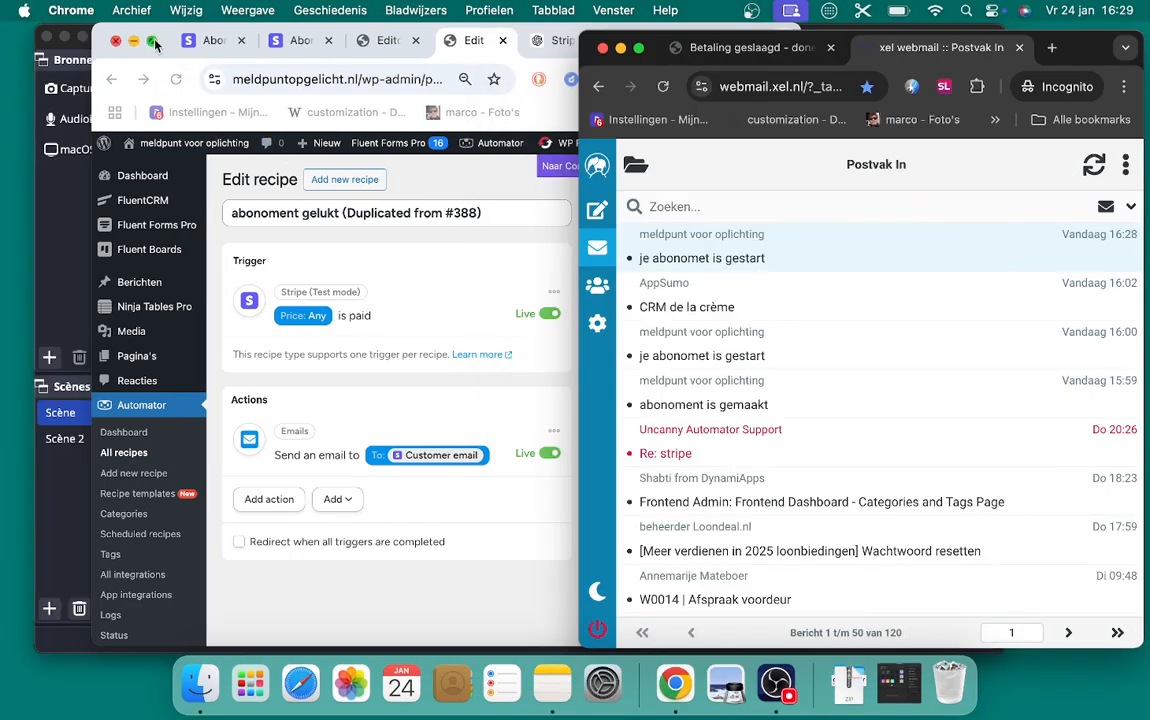
pyautogui.click(152, 41)
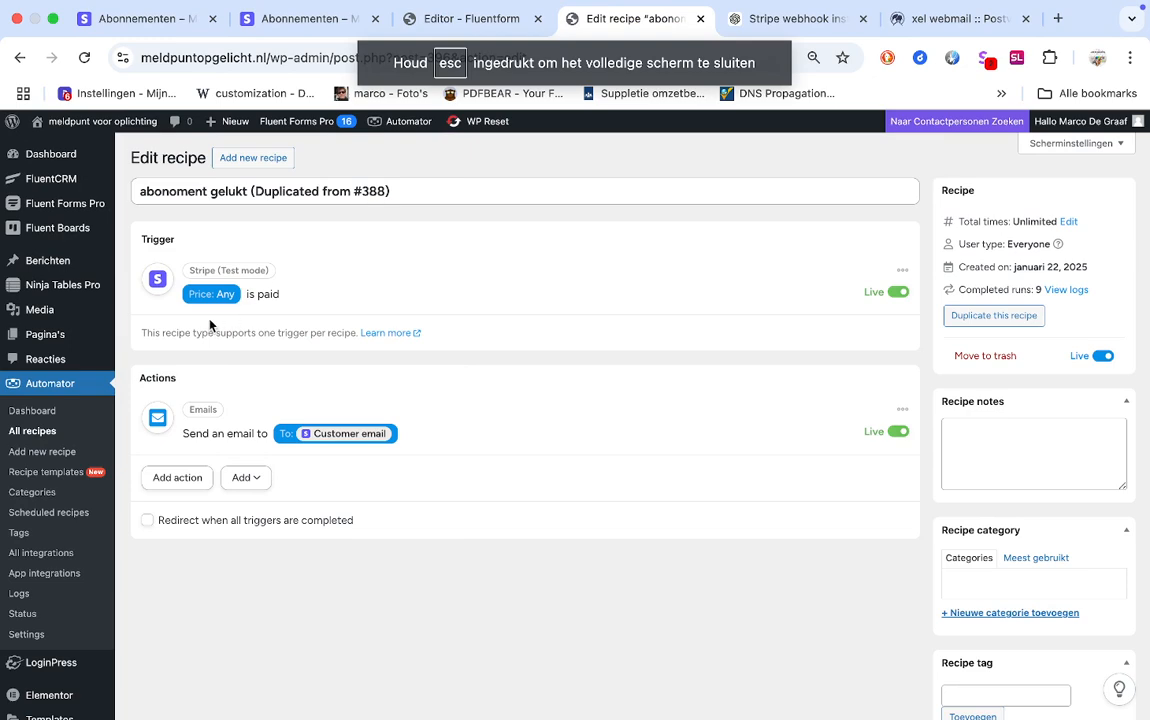
# Open the "abonnement is aangemaakt" recipe from the list of all recipes and show its editor in full screen.
pyautogui.click(32, 431)
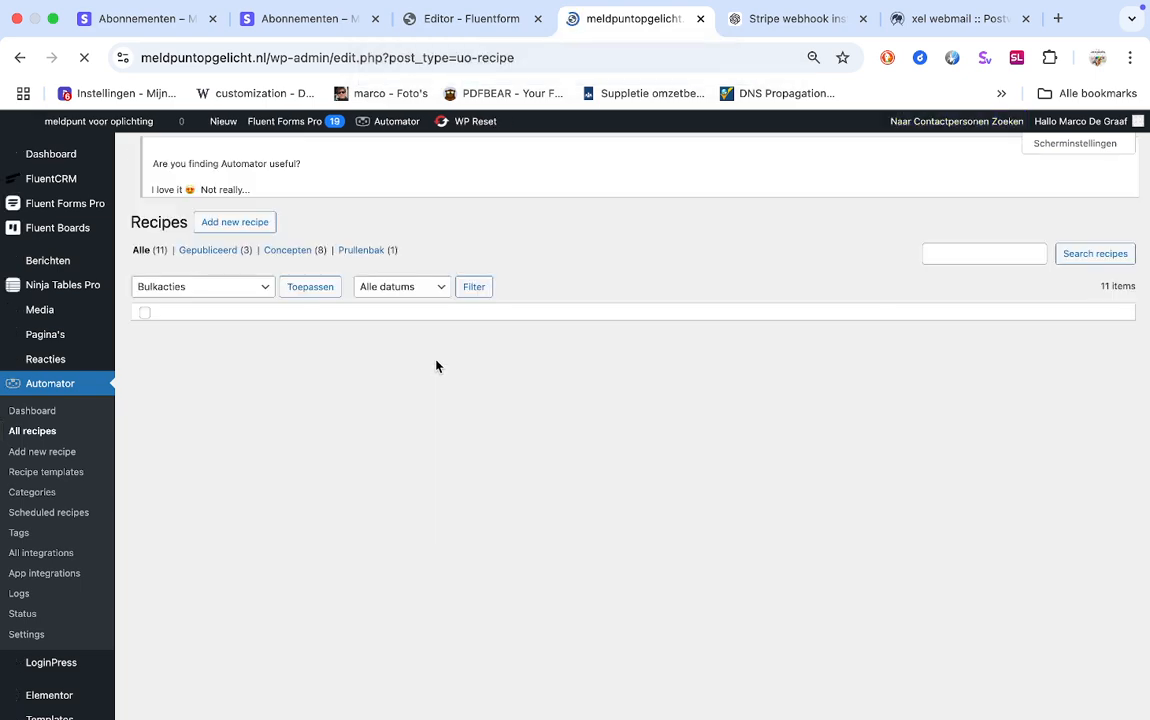
pyautogui.click(185, 441)
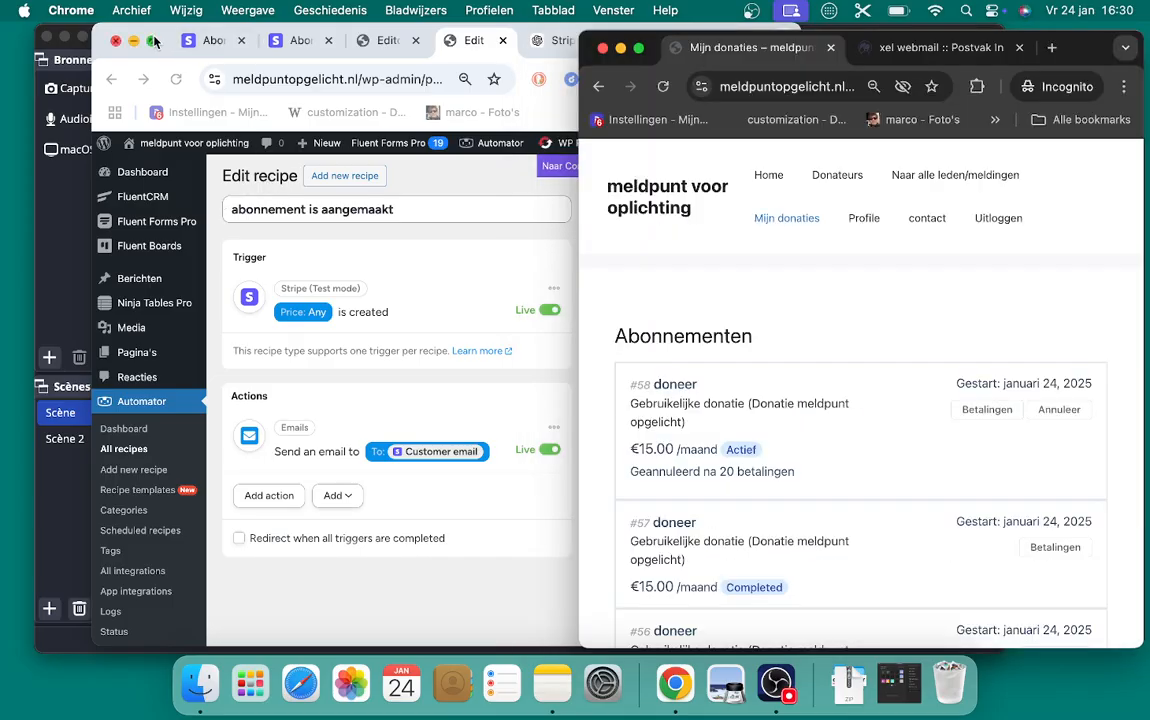
pyautogui.click(152, 40)
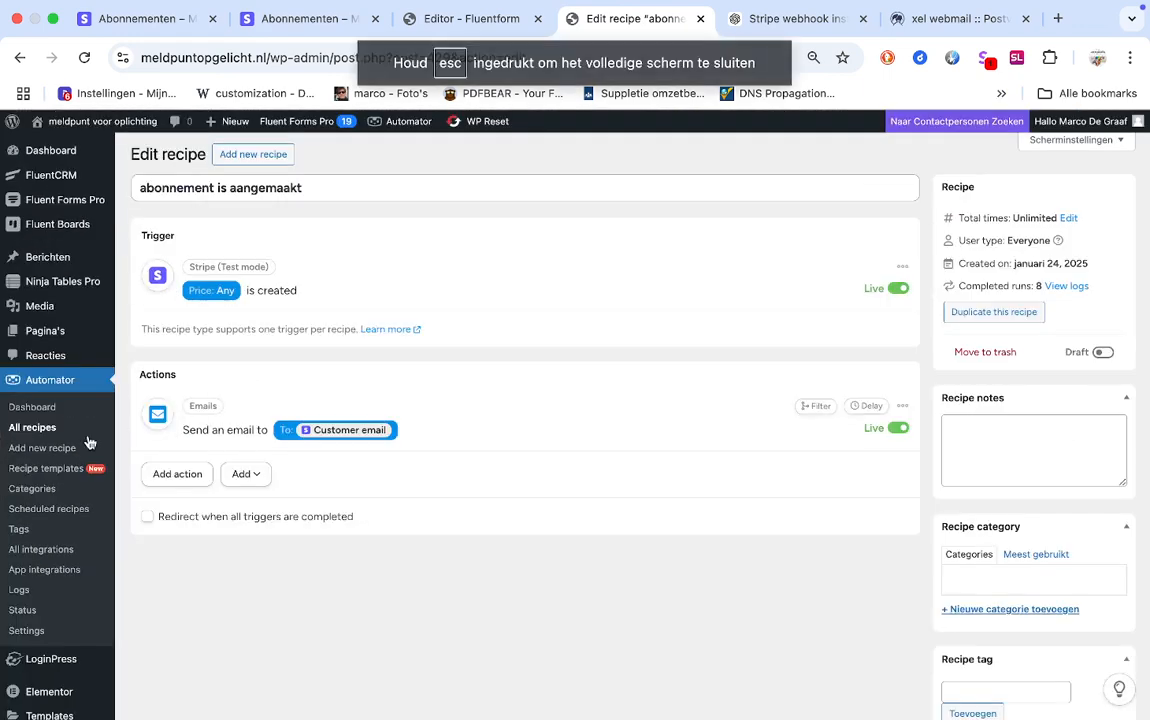
# Open the "abonoment opgezect" recipe from the recipe list and examine the subject and body of its email action.
pyautogui.click(50, 428)
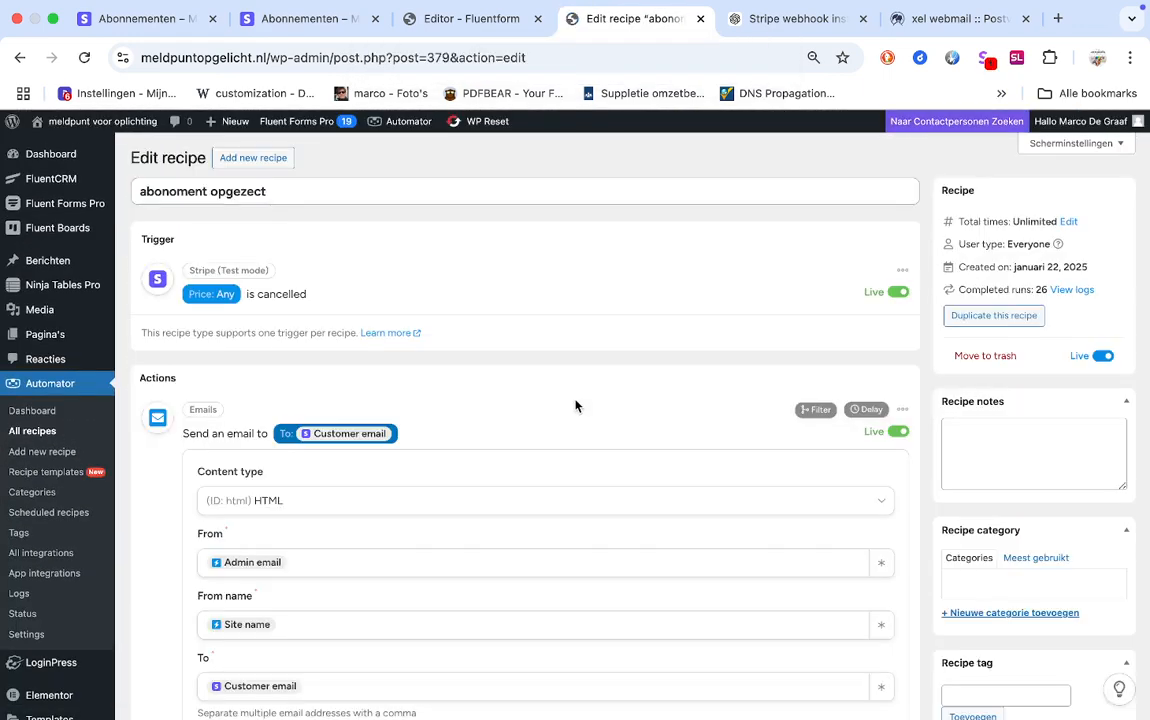
pyautogui.scroll(-6, 575, 405)
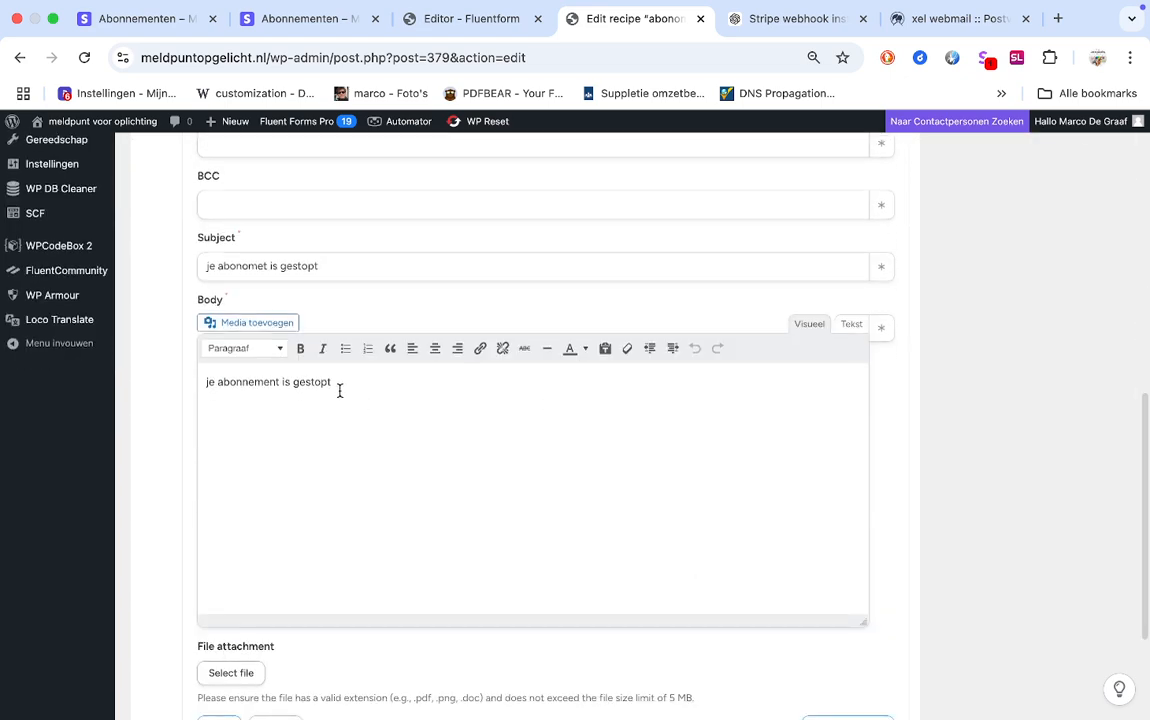
pyautogui.moveTo(341, 382); pyautogui.dragTo(198, 390)
pyautogui.scroll(3, 177, 366)
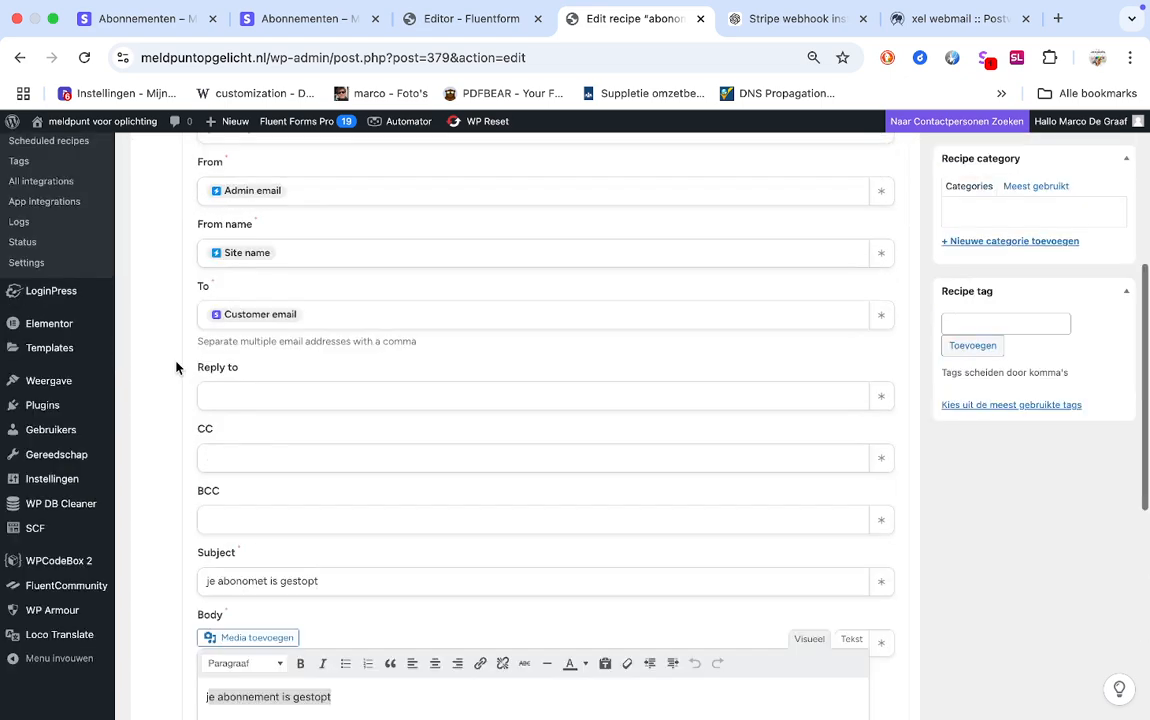
pyautogui.scroll(4, 176, 368)
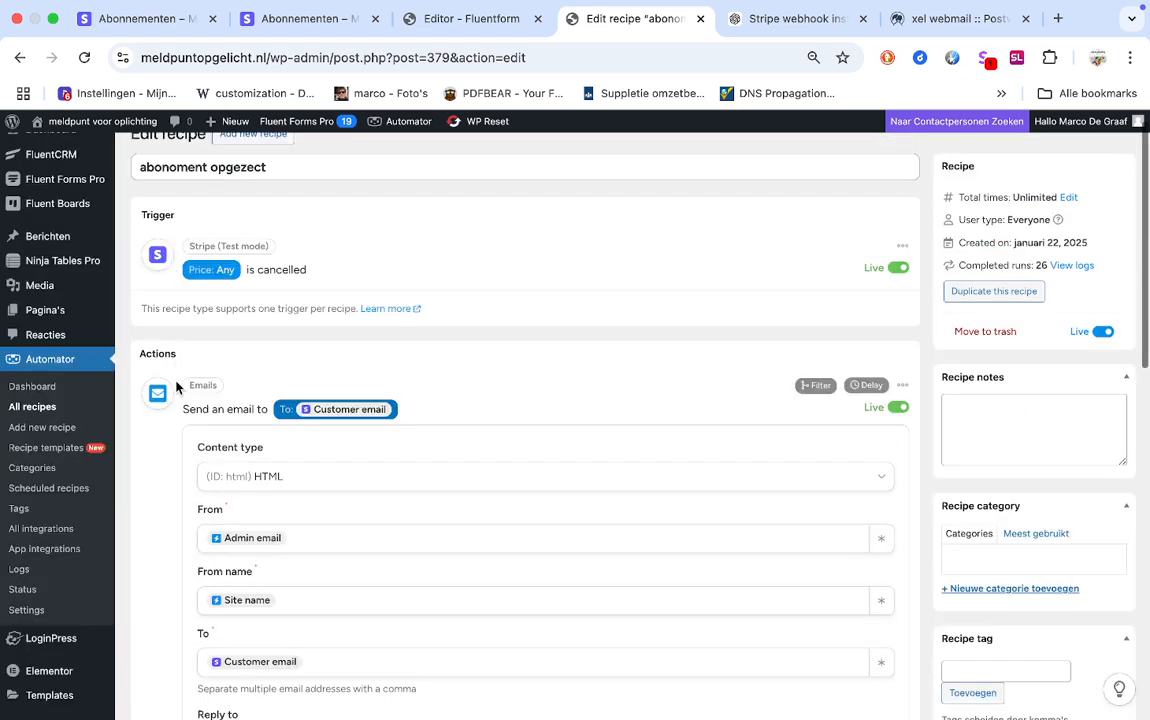
# Review the price options of the Stripe subscription cancelled trigger, keep Any as the price and save the trigger.
pyautogui.click(226, 270)
pyautogui.click(303, 337)
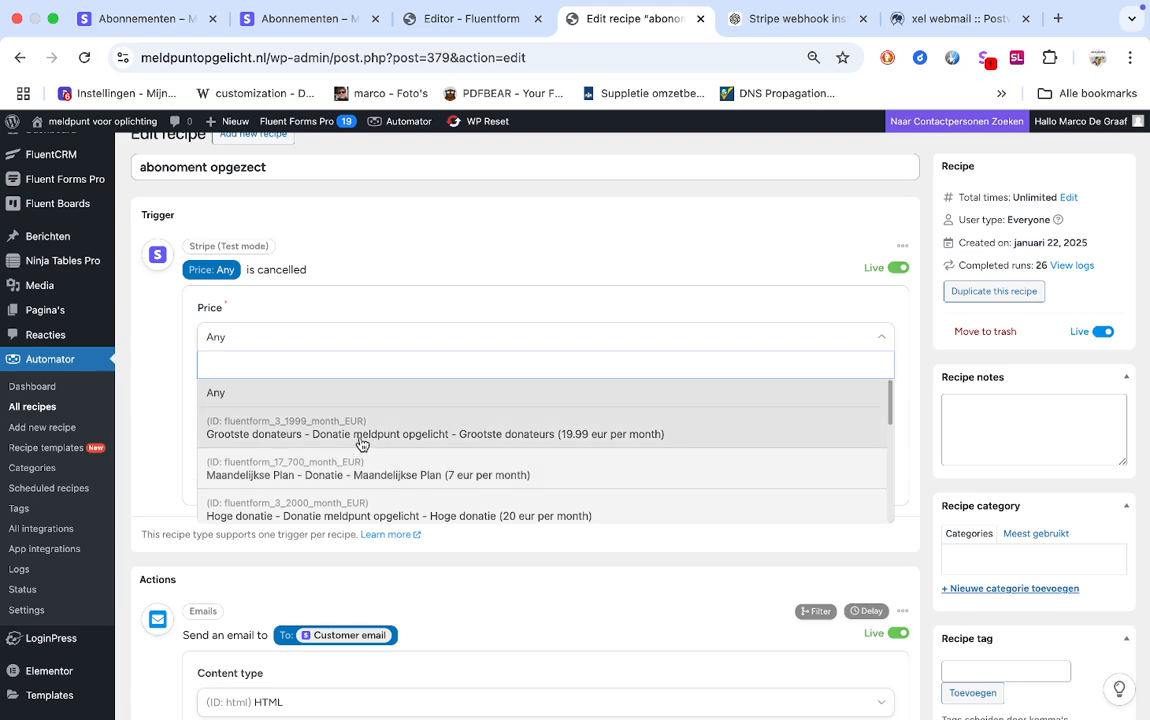
pyautogui.scroll(5, 362, 444)
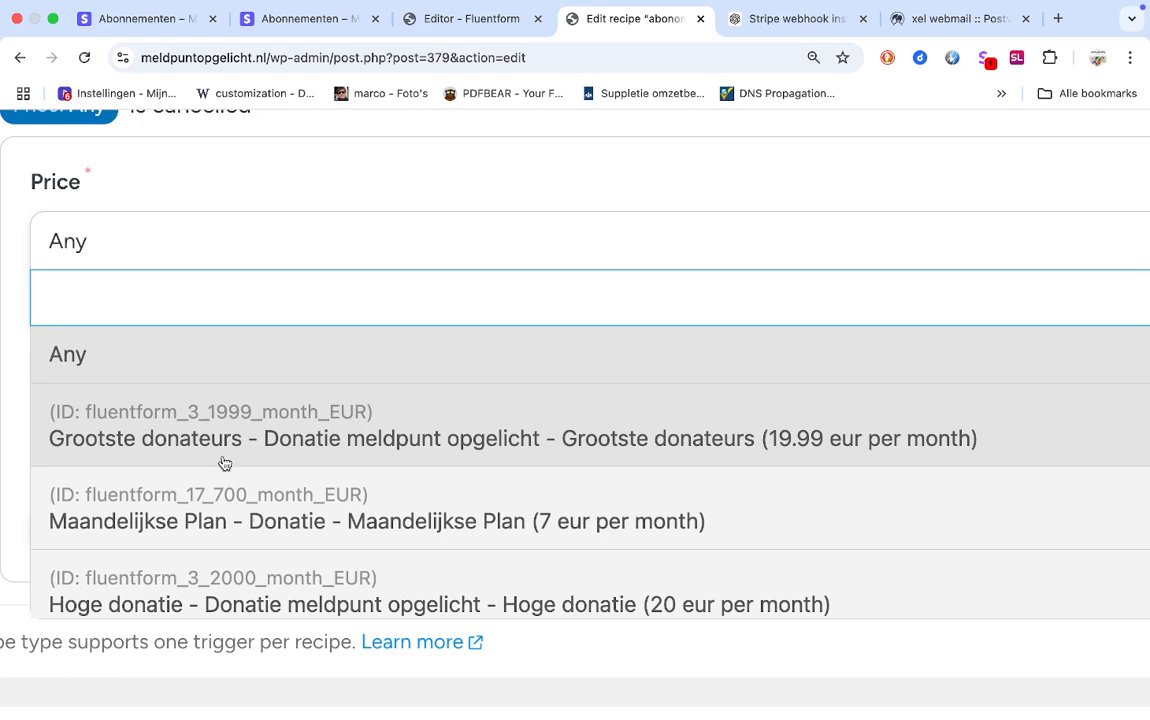
pyautogui.scroll(-1, 215, 505)
pyautogui.scroll(-1, 216, 505)
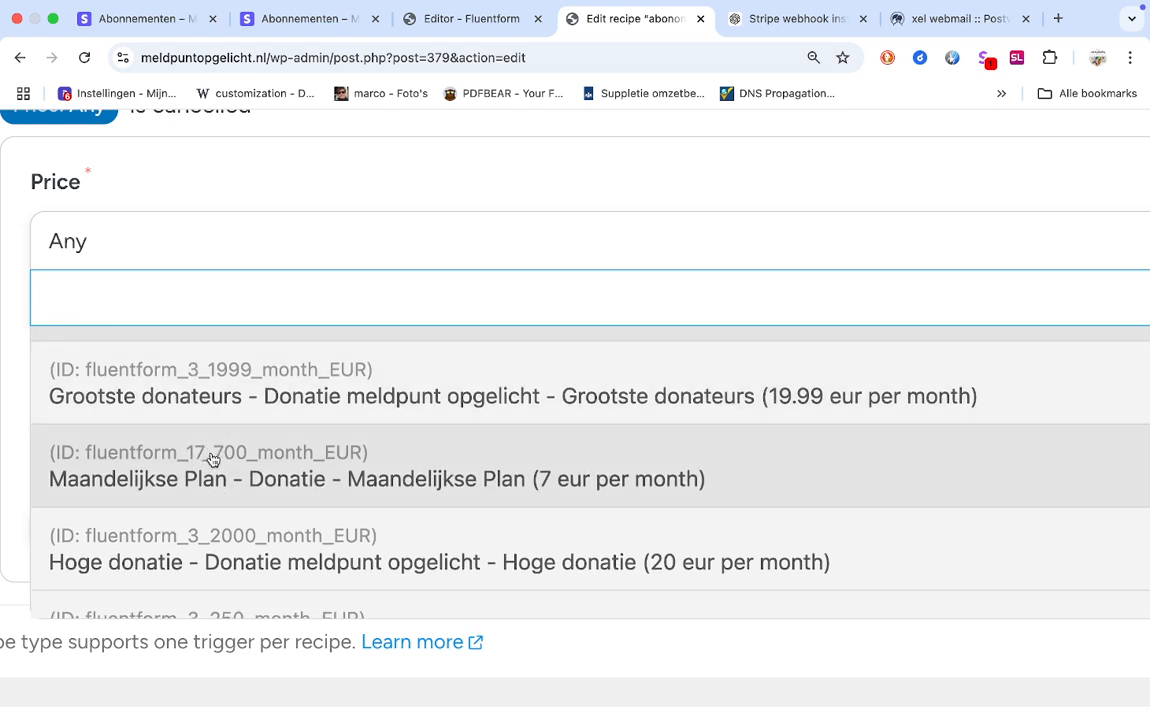
pyautogui.scroll(-3, 325, 466)
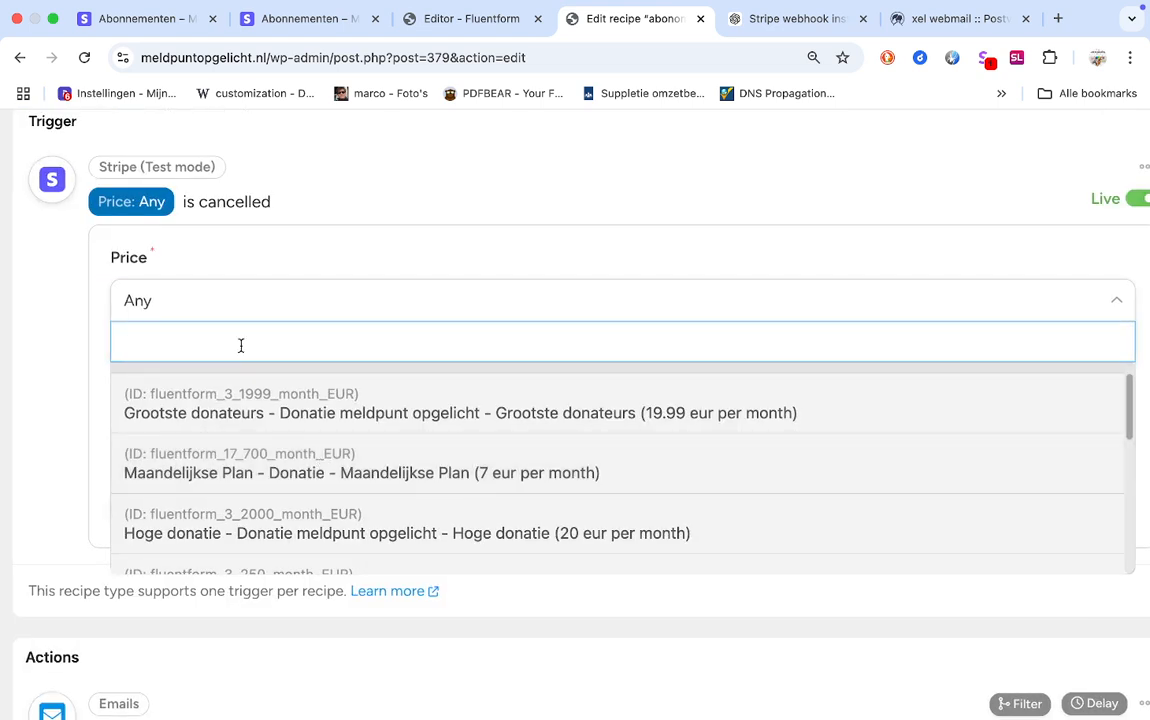
pyautogui.click(222, 302)
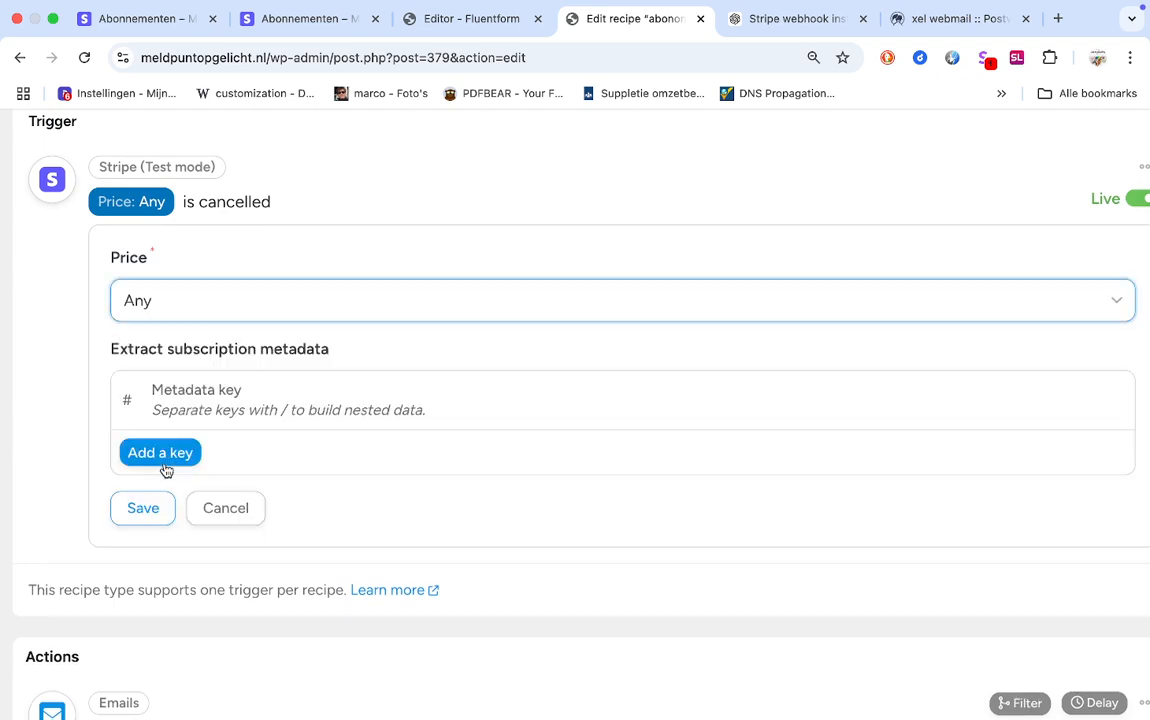
pyautogui.click(145, 508)
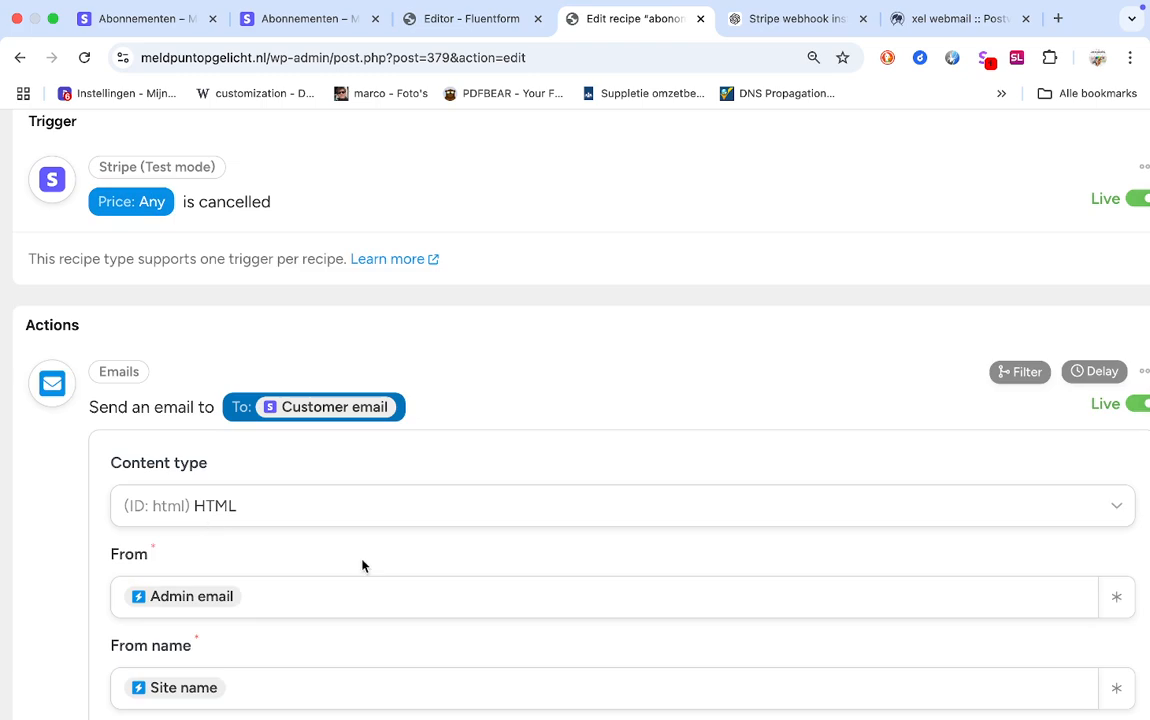
# Review the subject and body of the cancelled-subscription recipe's email action and save the action.
pyautogui.scroll(-5, 421, 586)
pyautogui.scroll(-4, 421, 587)
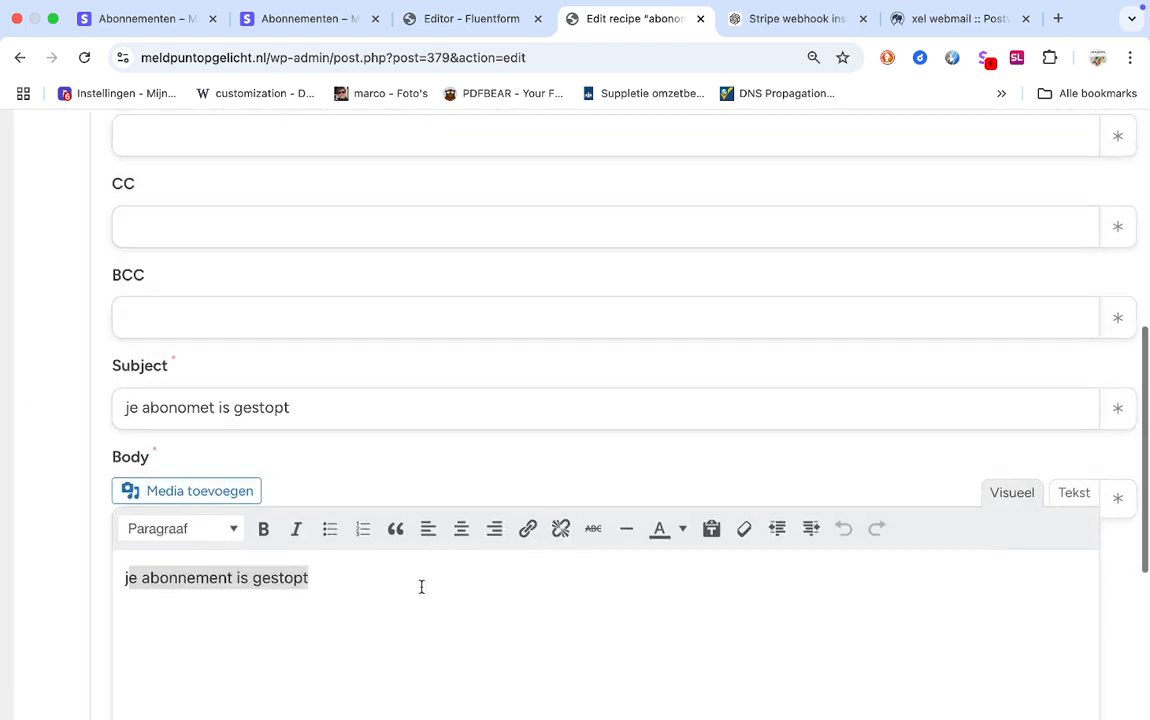
pyautogui.scroll(-3, 421, 587)
pyautogui.scroll(-5, 421, 587)
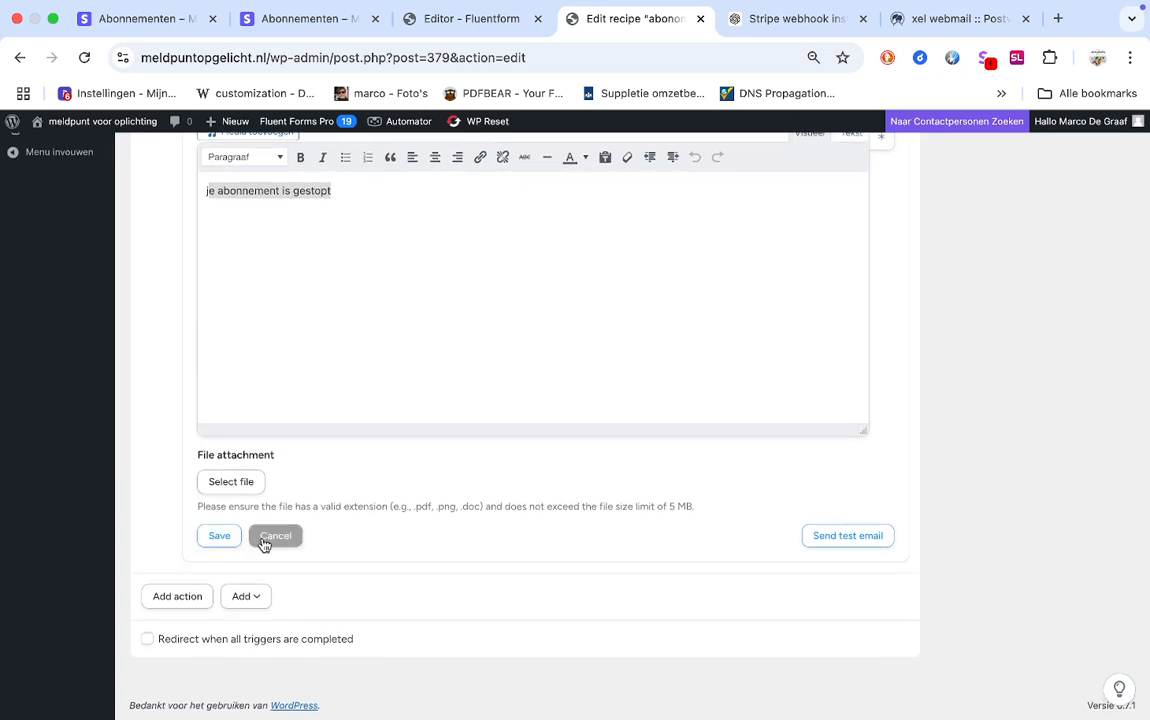
pyautogui.click(228, 544)
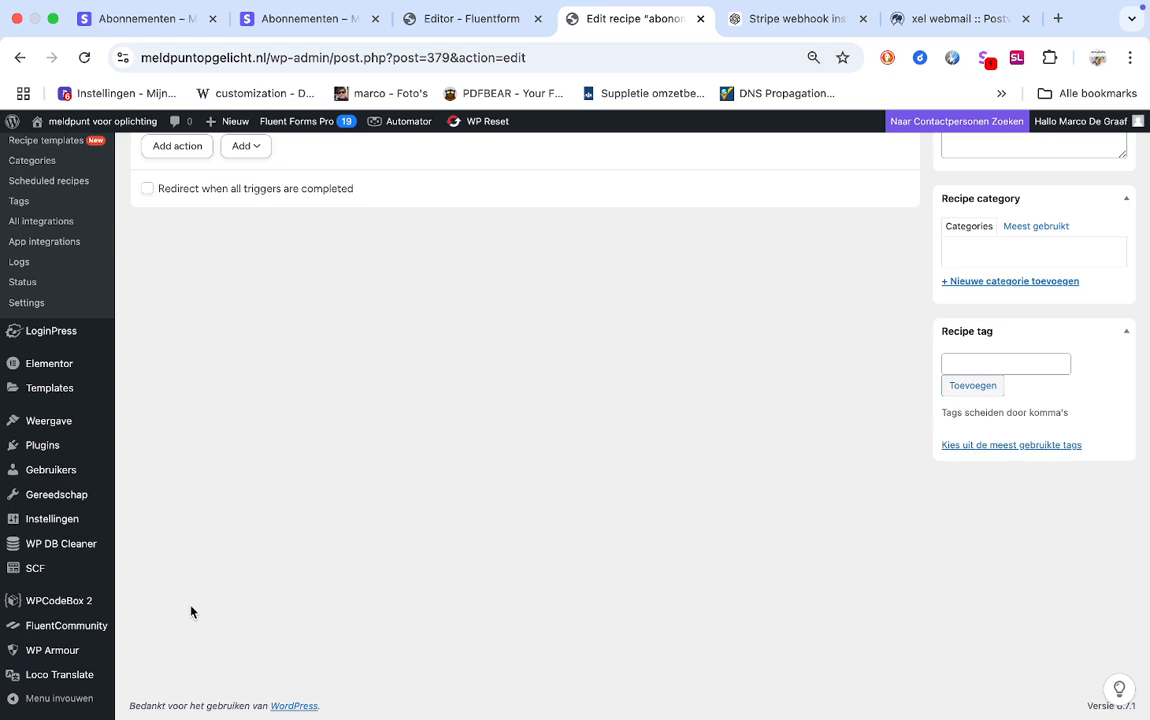
# Switch to the donor's incognito window and request cancellation of subscription #58 on the Mijn donaties page.
pyautogui.scroll(5, 413, 554)
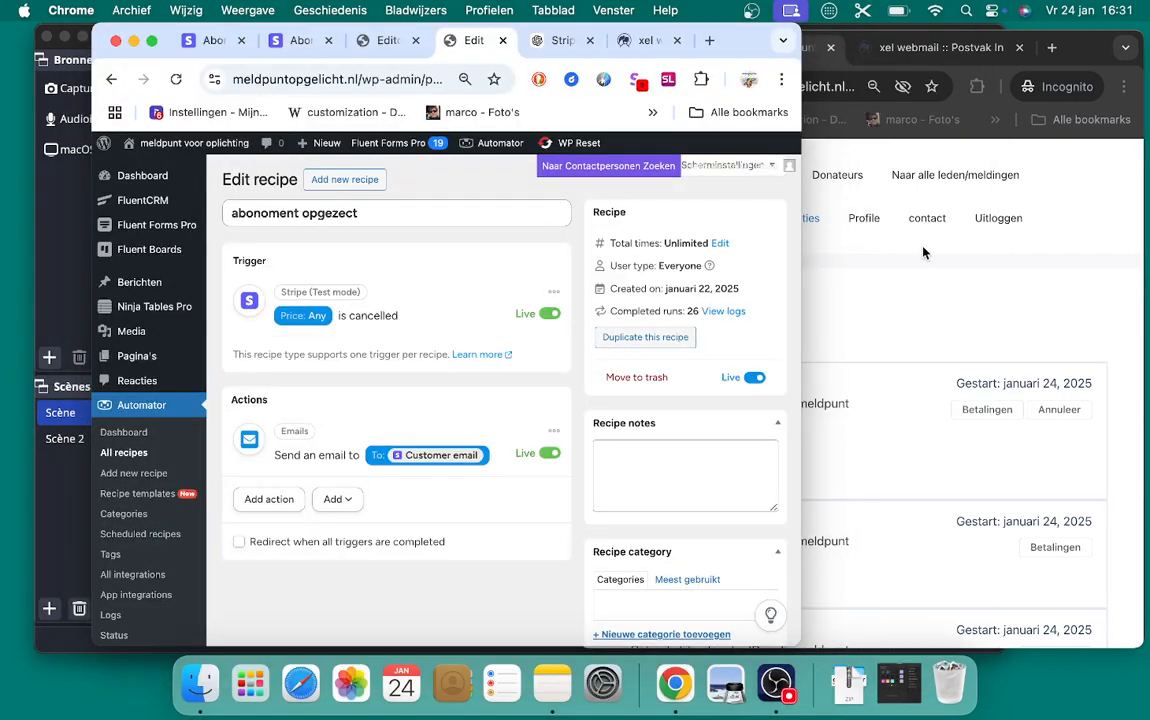
pyautogui.click(903, 328)
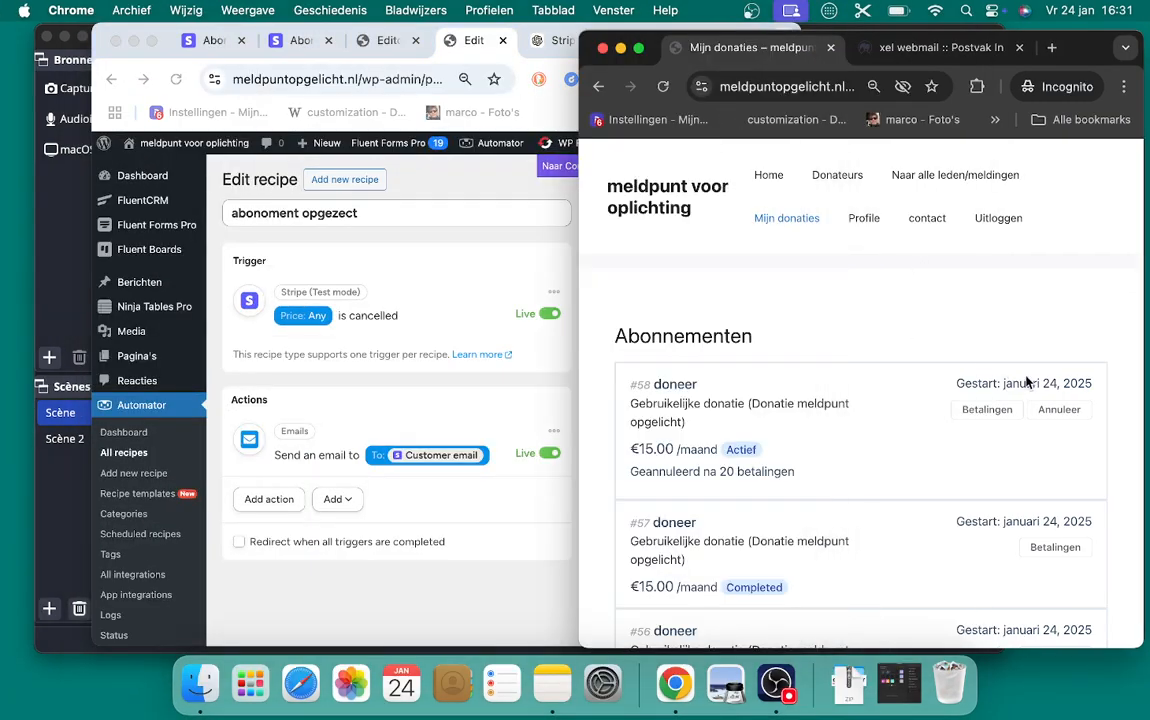
pyautogui.click(1050, 414)
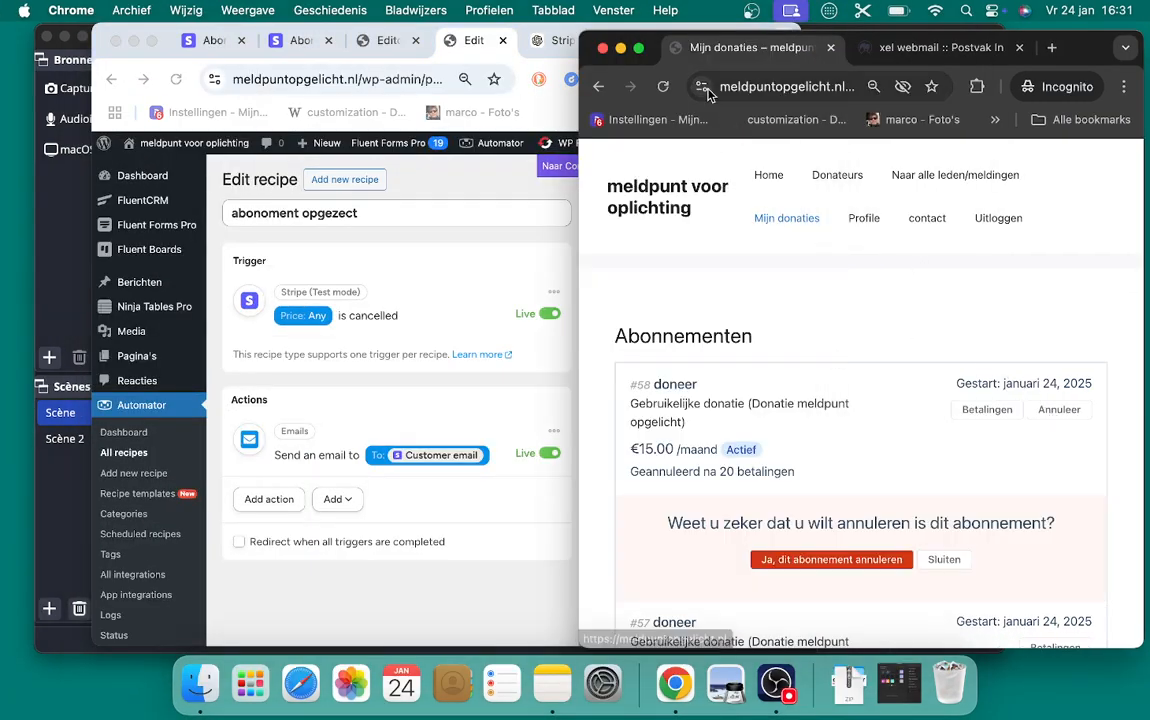
# Show the webmail inbox in full screen, view the latest message and refresh the message list.
pyautogui.click(850, 55)
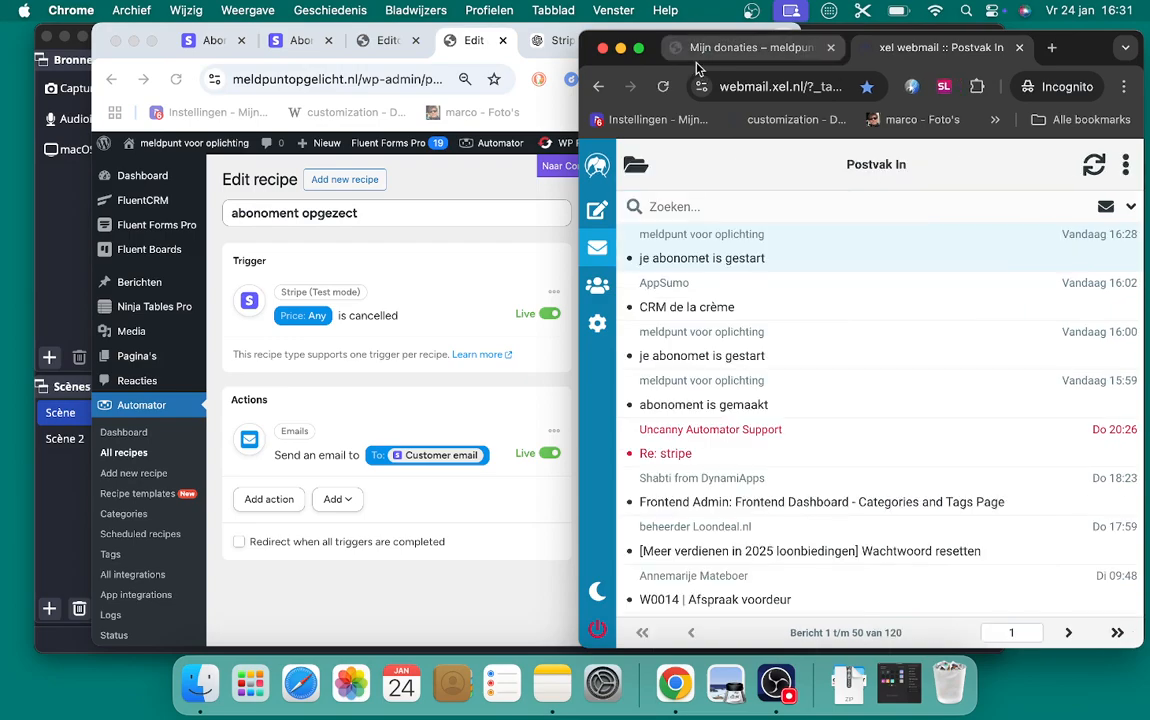
pyautogui.press('ctrl+super+f')
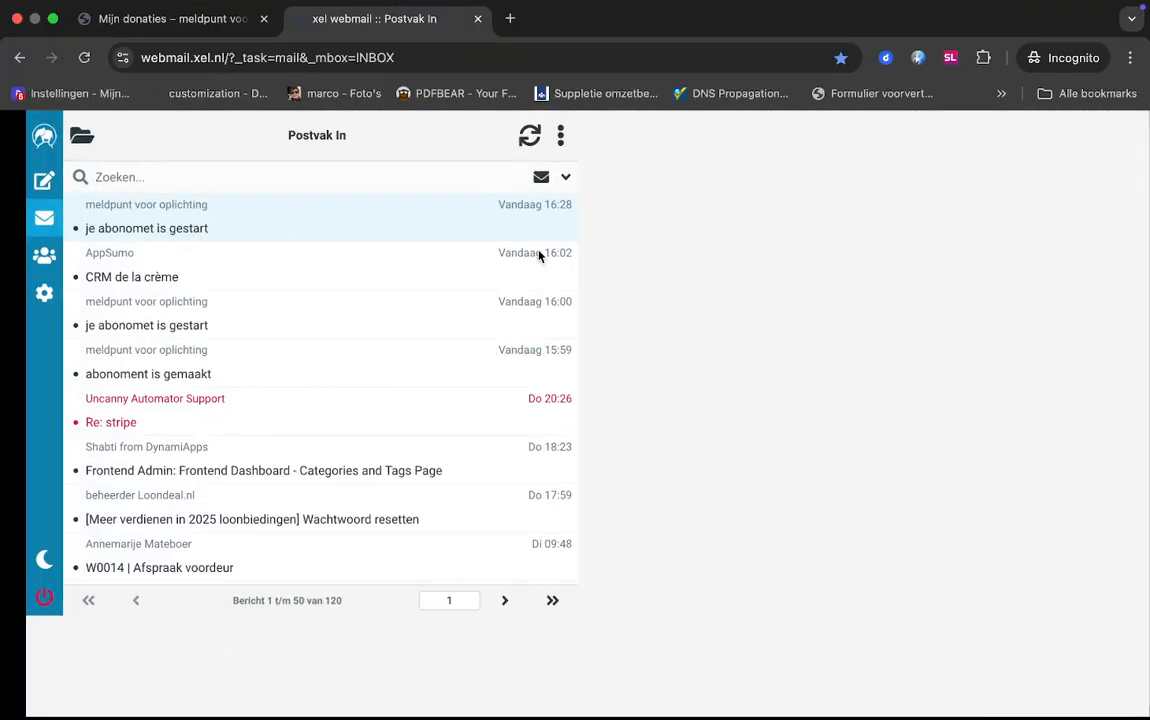
pyautogui.click(325, 229)
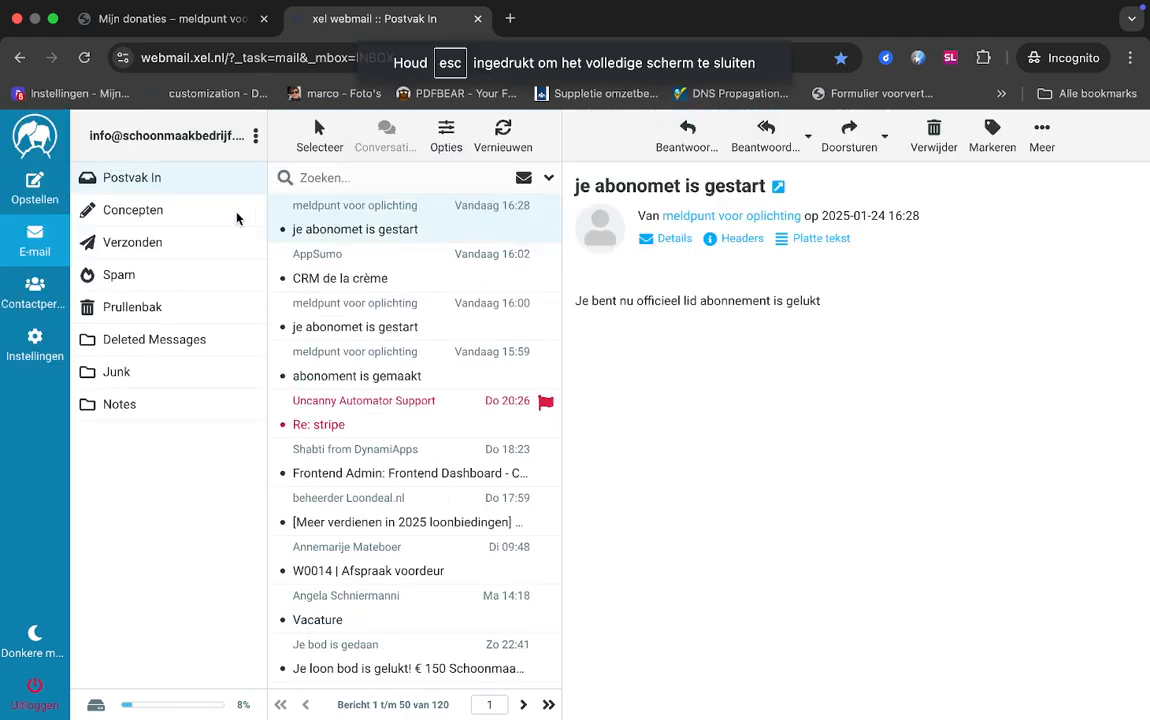
pyautogui.click(183, 177)
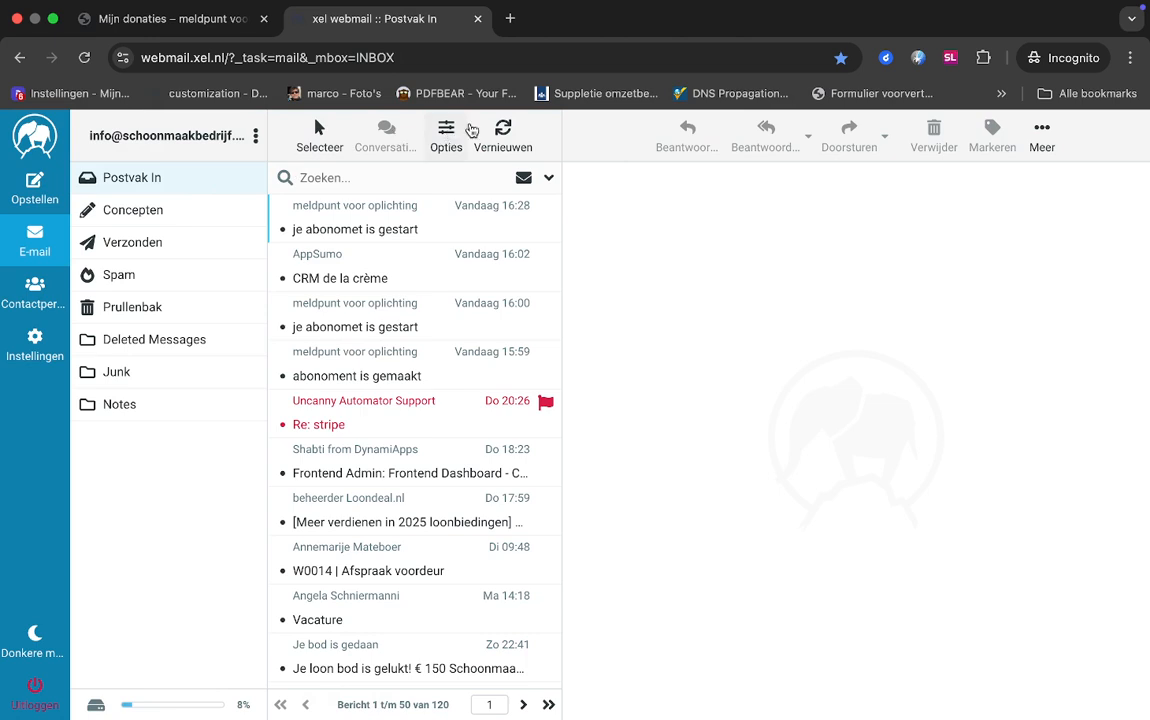
pyautogui.click(506, 134)
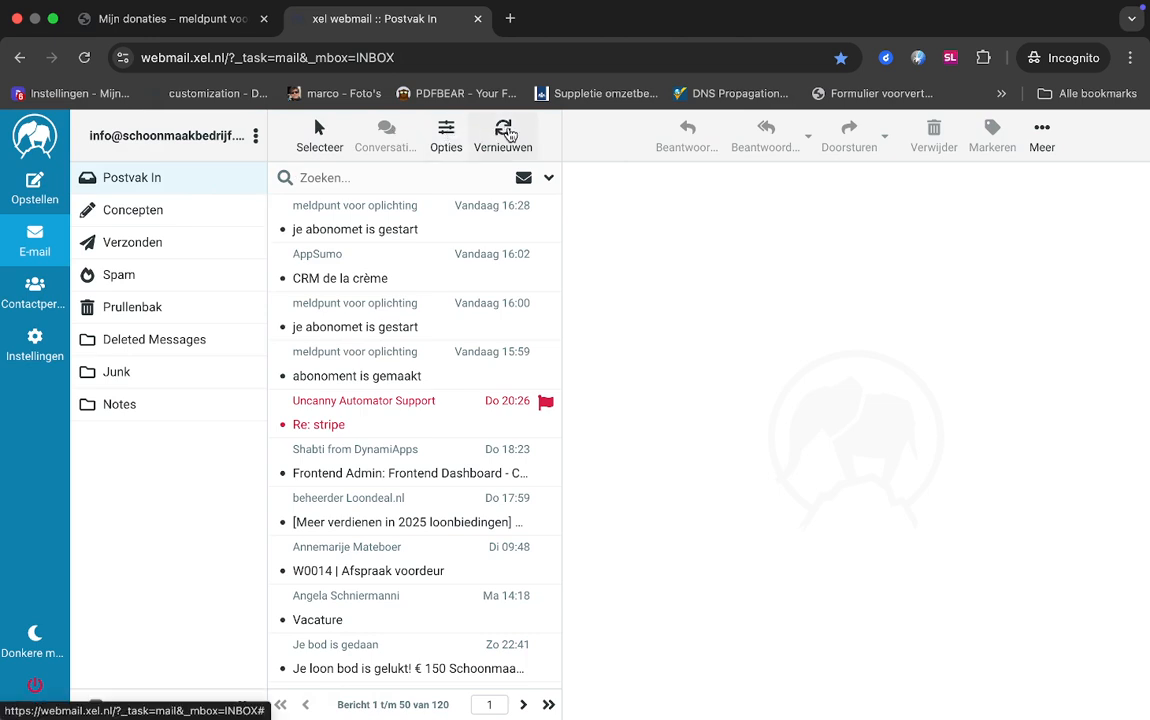
# Return to the Mijn donaties page and confirm the cancellation of subscription #58.
pyautogui.hotkey('ctrl', 'shift', 'Tab')
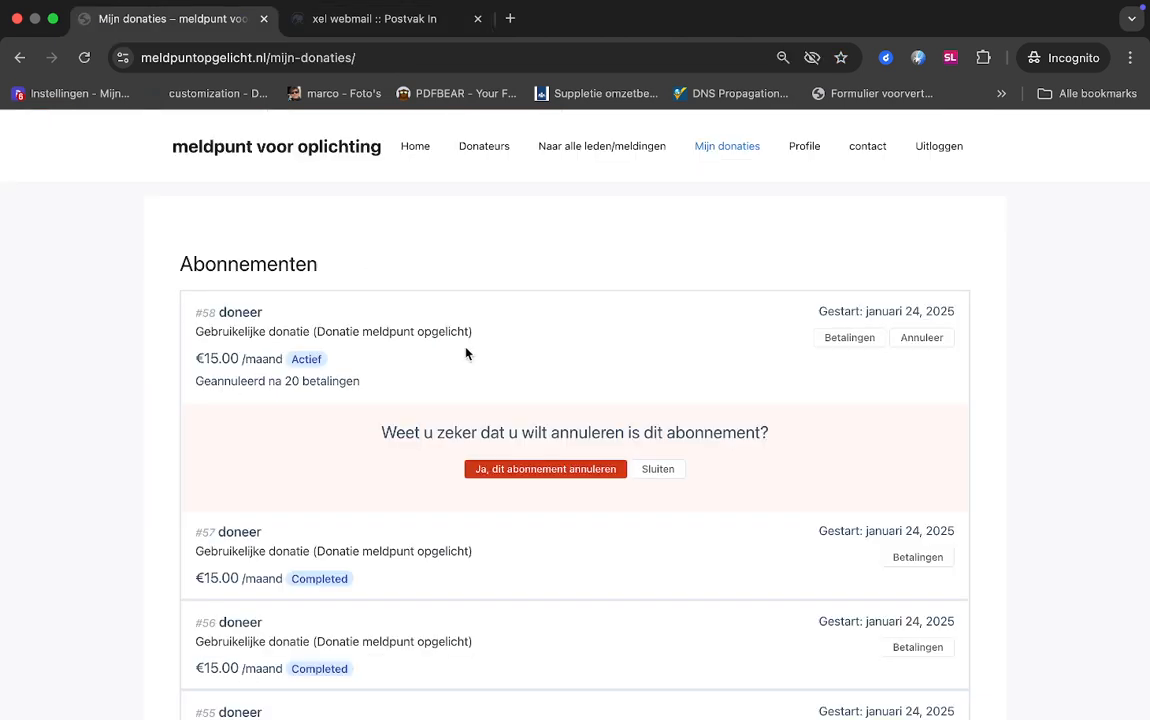
pyautogui.click(528, 470)
# Refresh the webmail inbox and open the "je abonomet is gestopt" message to read its body.
pyautogui.click(384, 22)
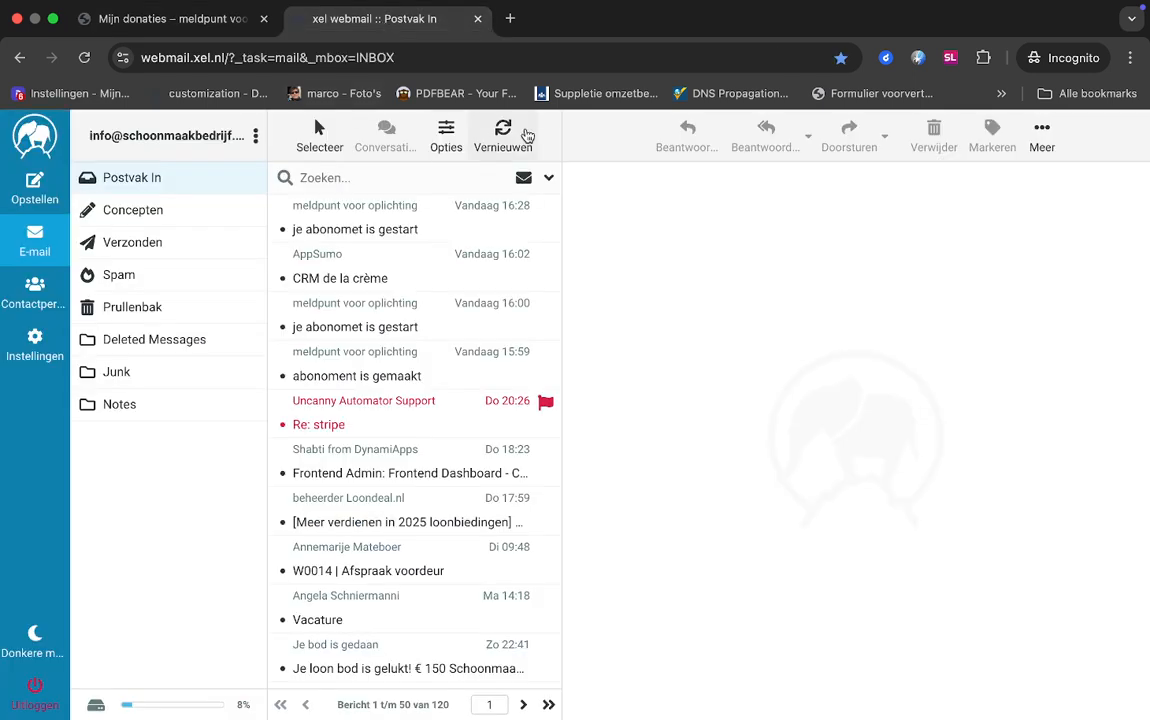
pyautogui.click(504, 132)
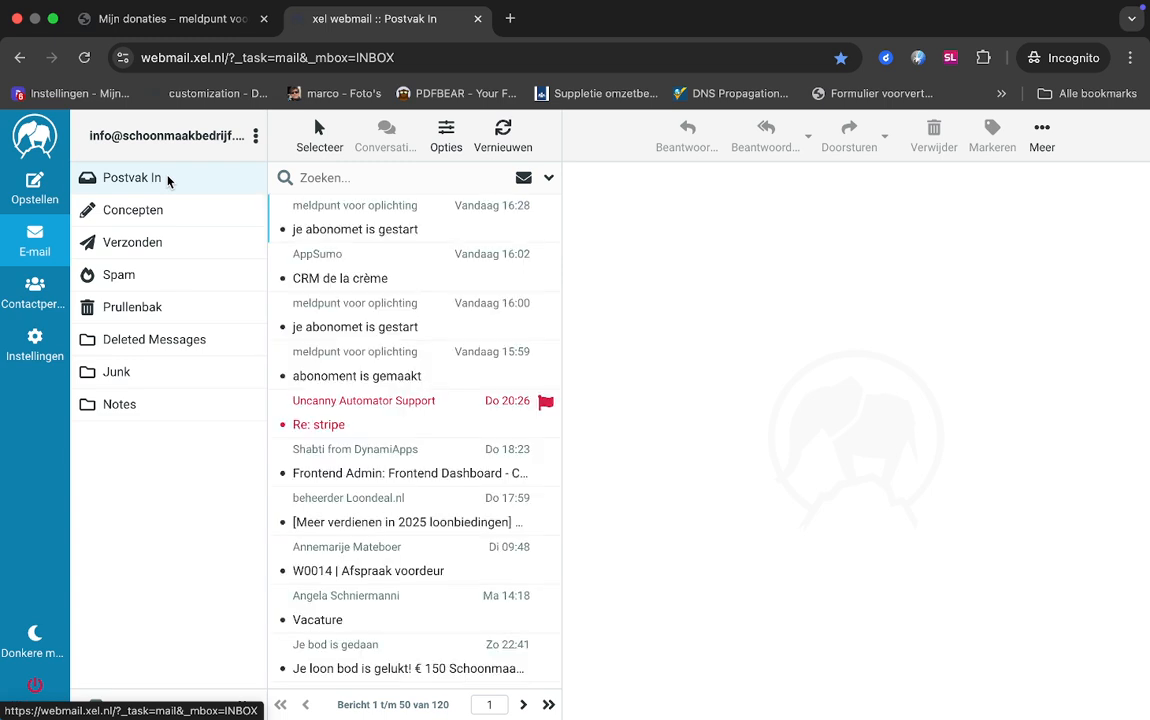
pyautogui.click(518, 130)
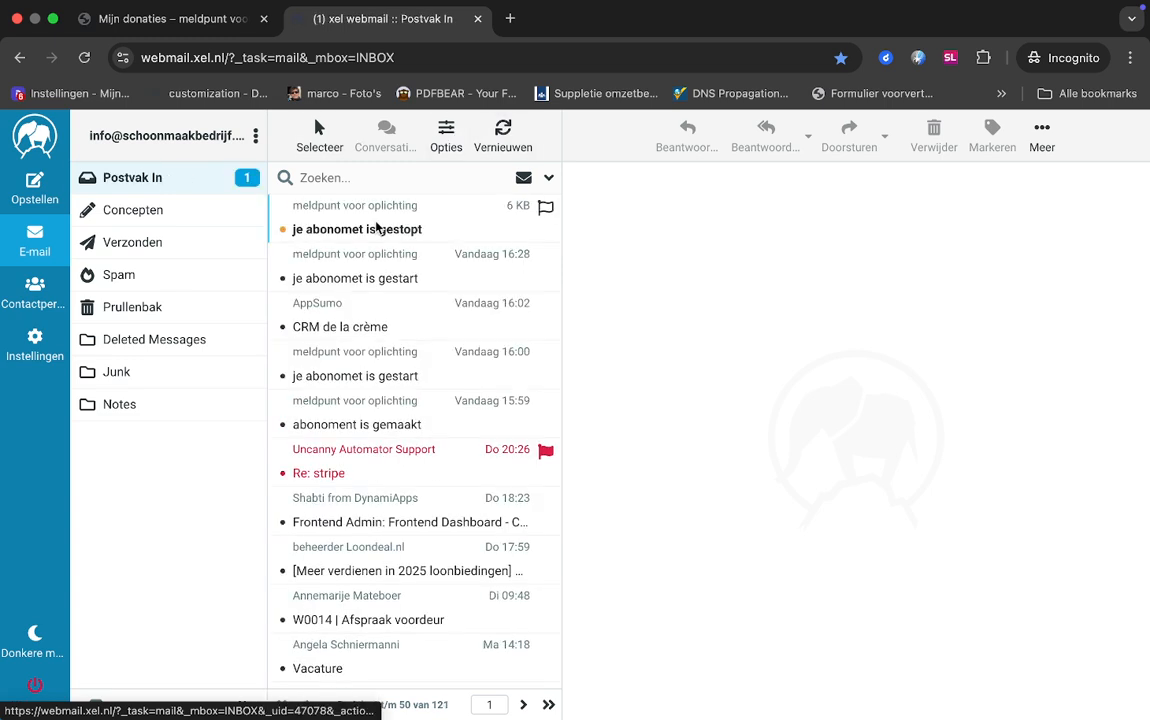
pyautogui.click(377, 229)
pyautogui.moveTo(719, 301); pyautogui.dragTo(570, 300)
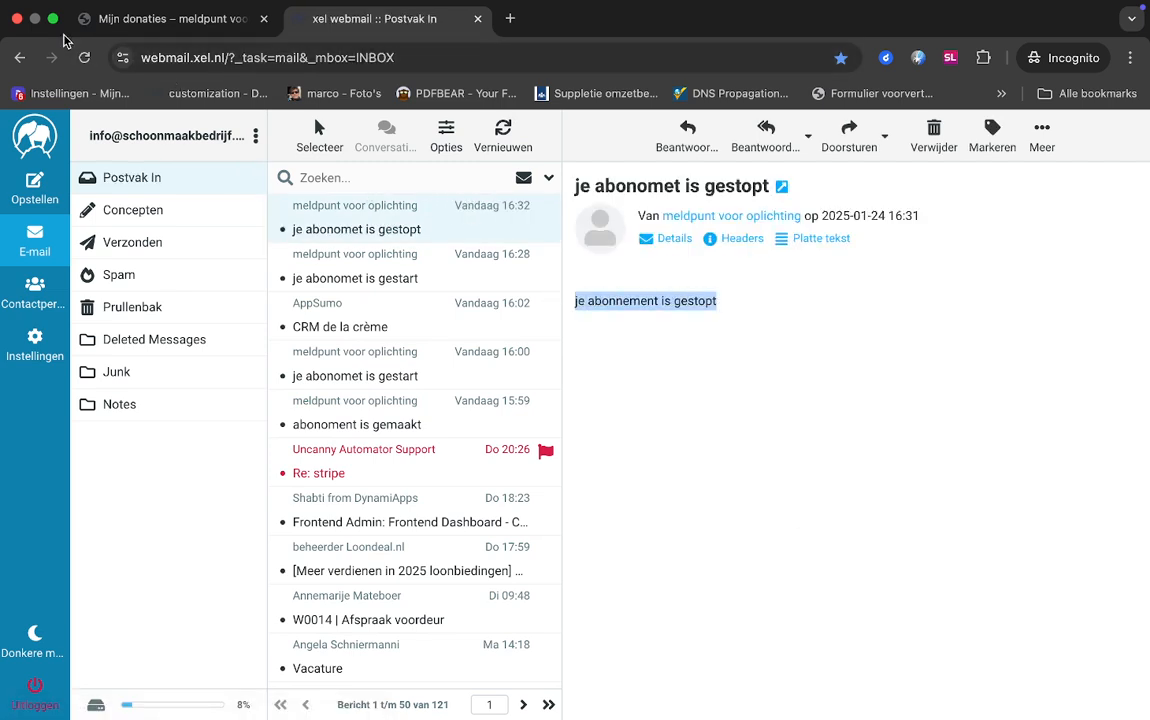
# Return to the Automator browser window in full screen, open the "Betaling mislukt" recipe from all recipes and set it live.
pyautogui.click(55, 25)
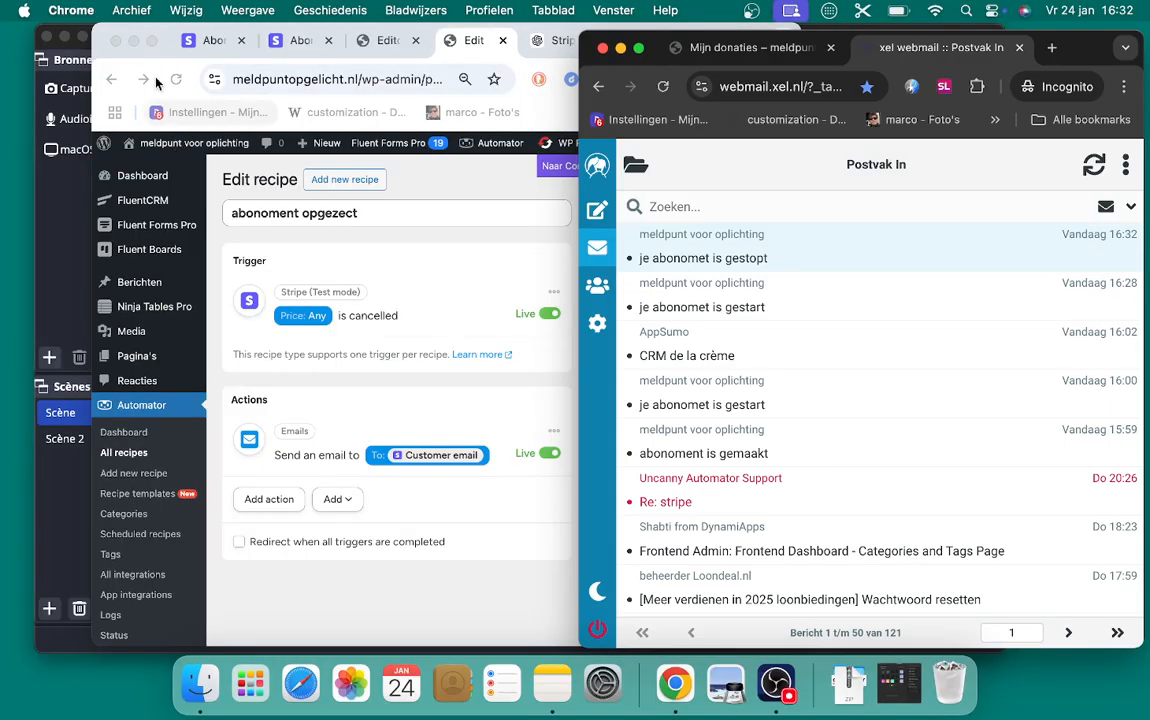
pyautogui.click(152, 40)
pyautogui.click(152, 40)
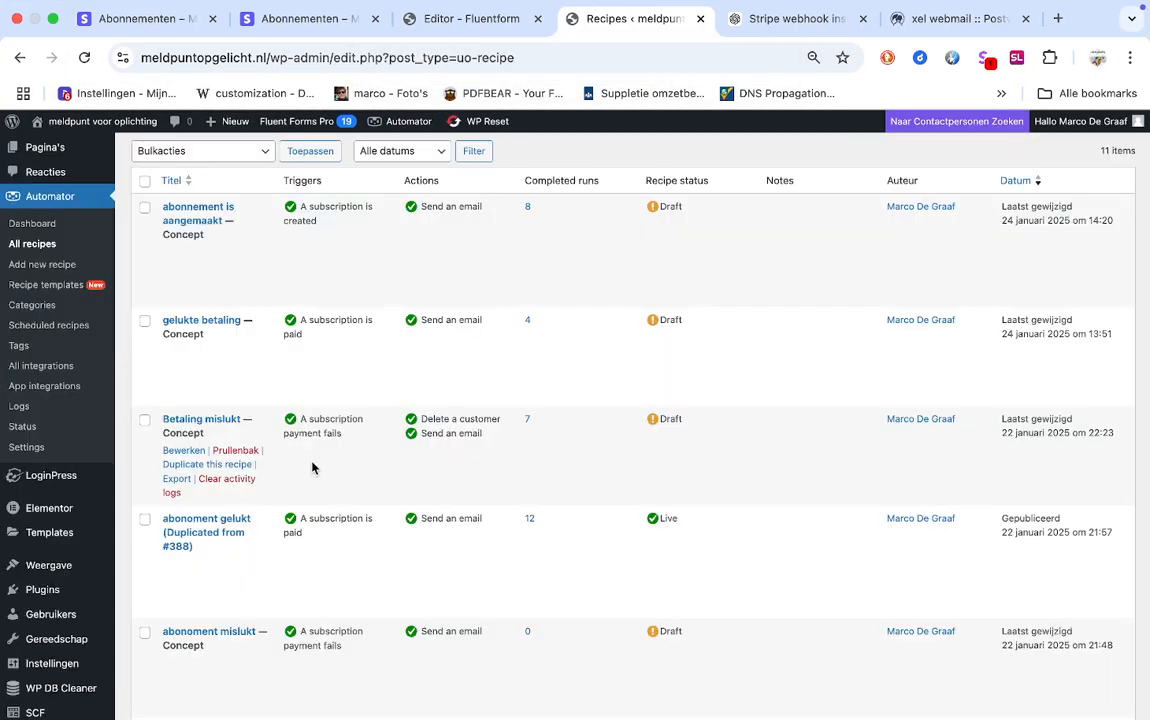
pyautogui.click(193, 452)
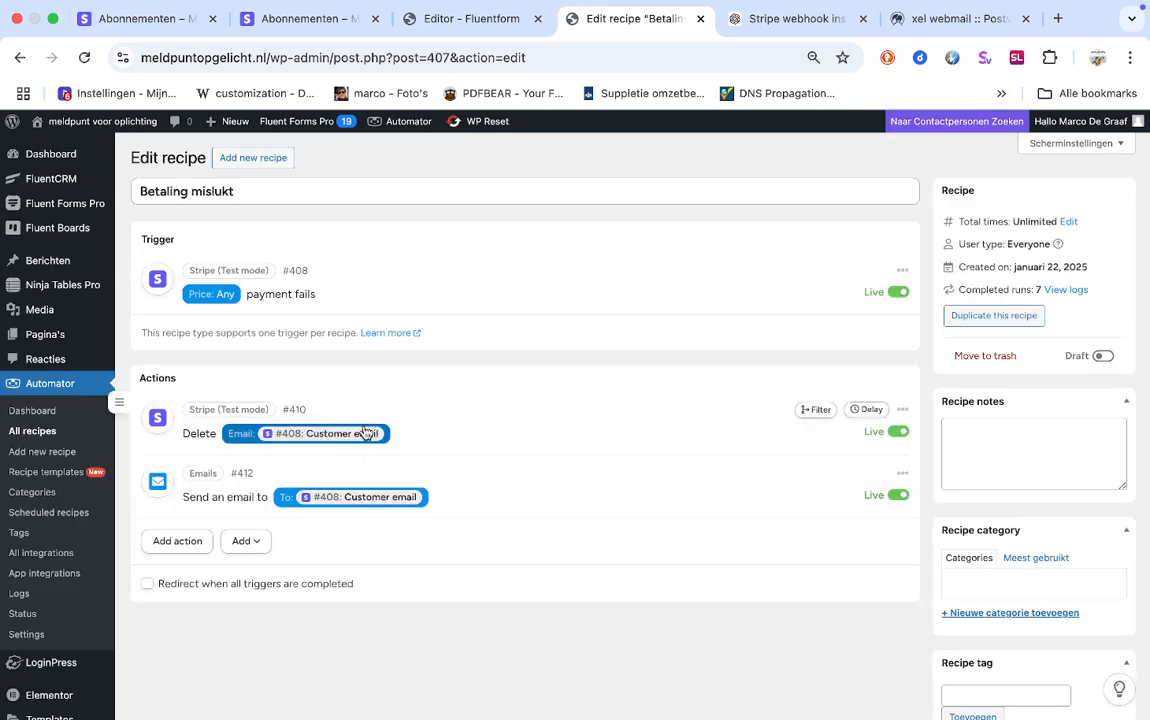
pyautogui.click(1103, 356)
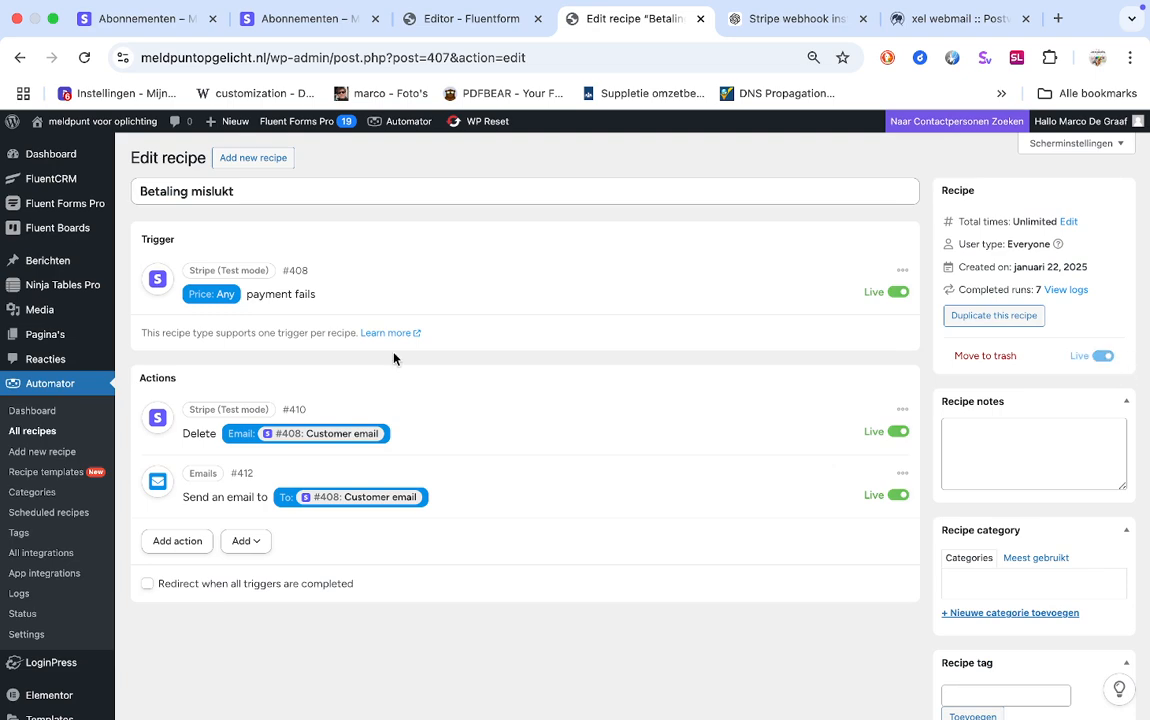
# Examine the price and metadata settings of the payment fails trigger, and close them without saving.
pyautogui.click(210, 295)
pyautogui.scroll(-1, 513, 472)
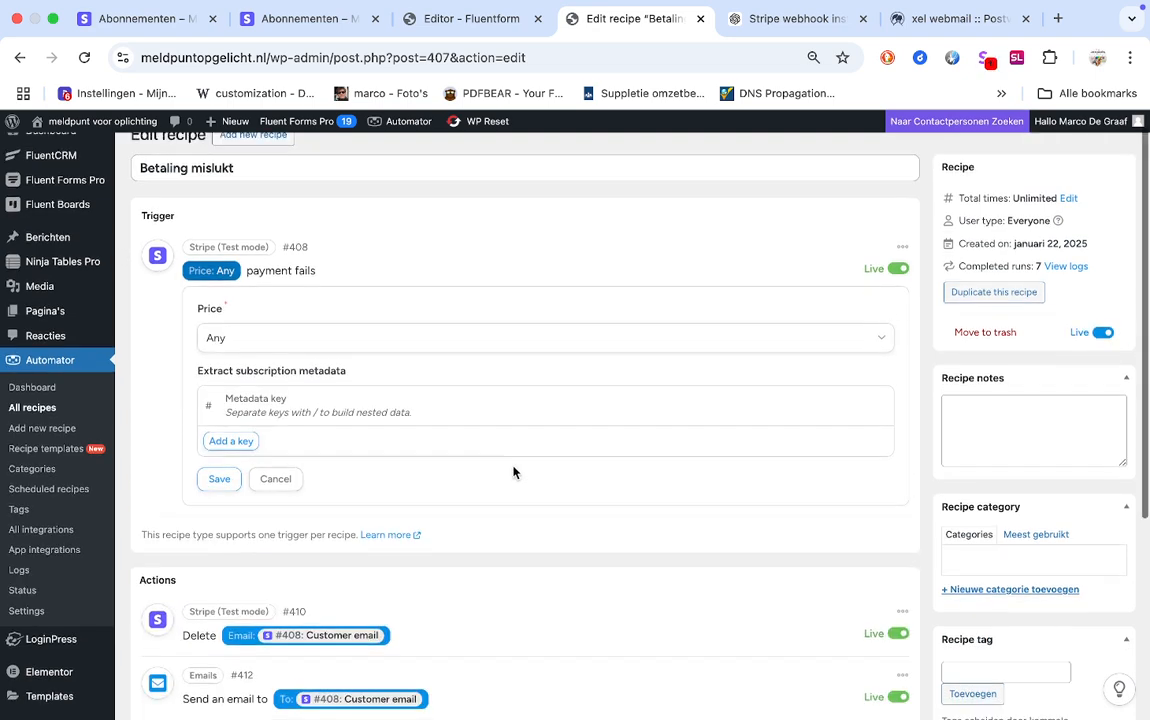
pyautogui.scroll(-2, 513, 472)
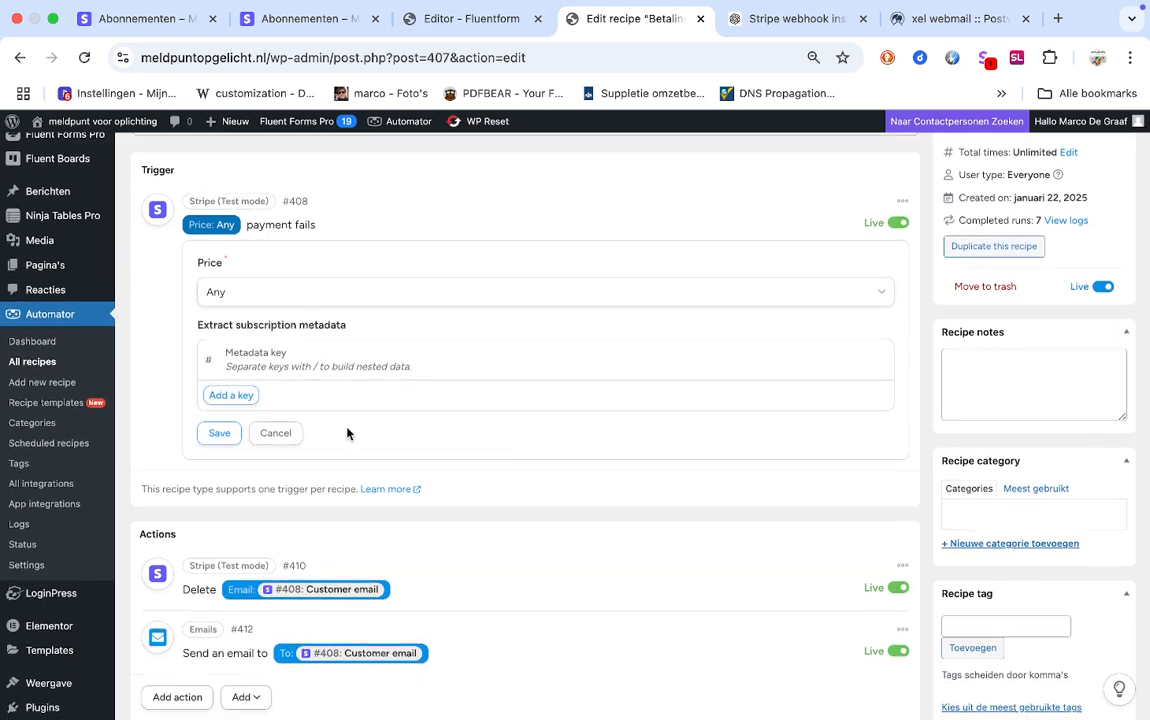
pyautogui.scroll(-3, 347, 433)
pyautogui.click(275, 361)
pyautogui.scroll(-2, 477, 411)
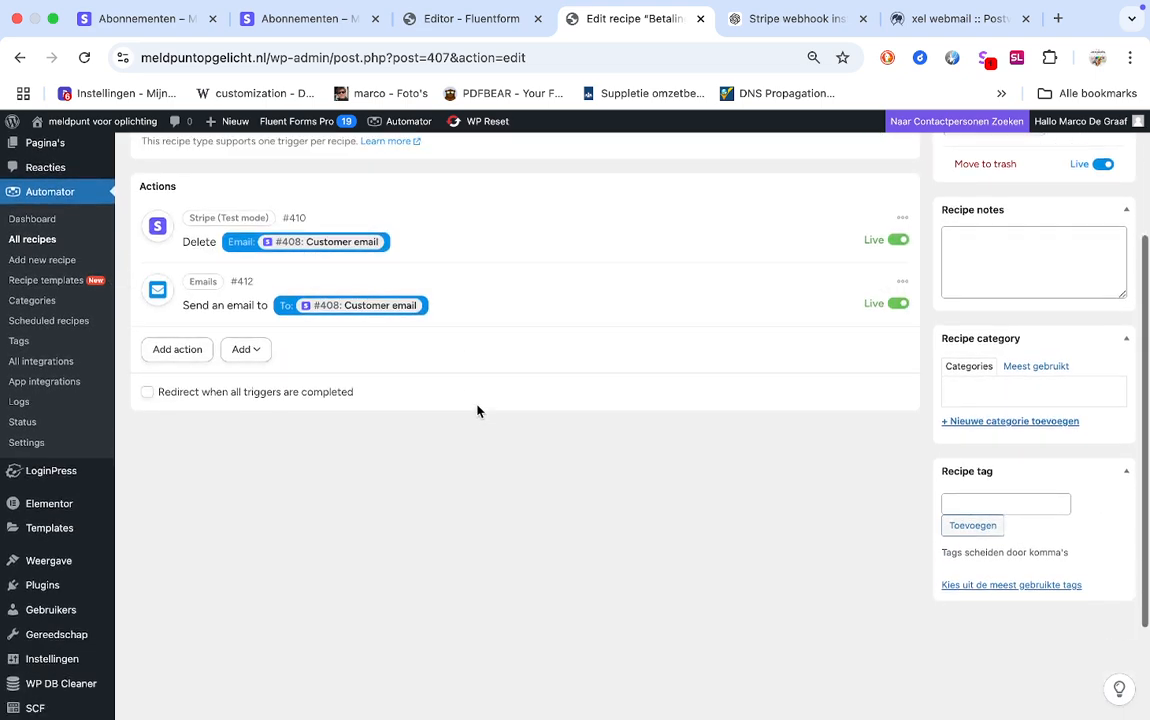
# Open the recipe's email action and examine the payment fails tokens offered for the To field.
pyautogui.scroll(2, 390, 405)
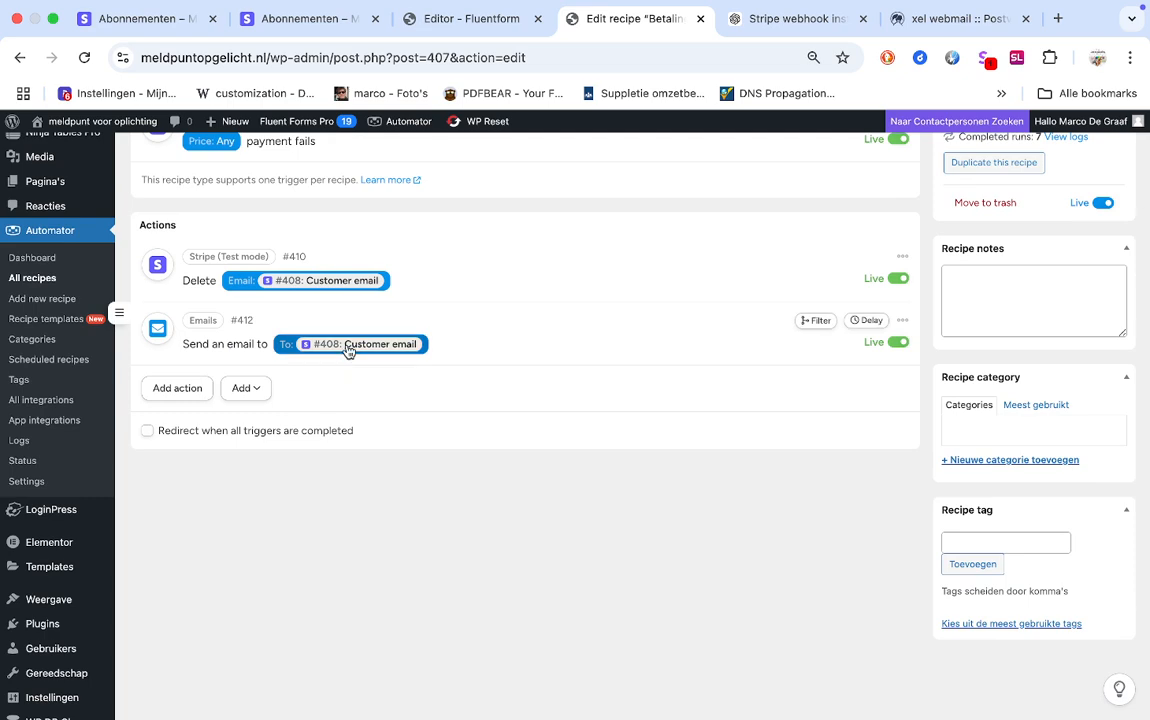
pyautogui.click(347, 350)
pyautogui.scroll(-4, 558, 429)
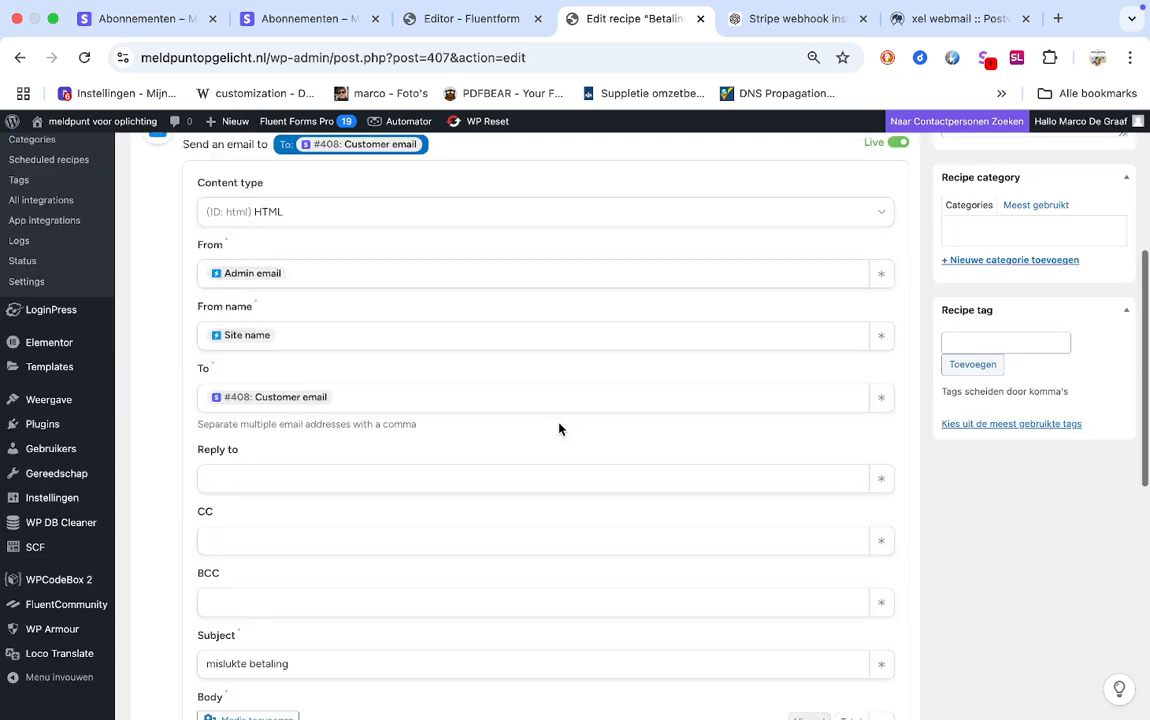
pyautogui.click(325, 397)
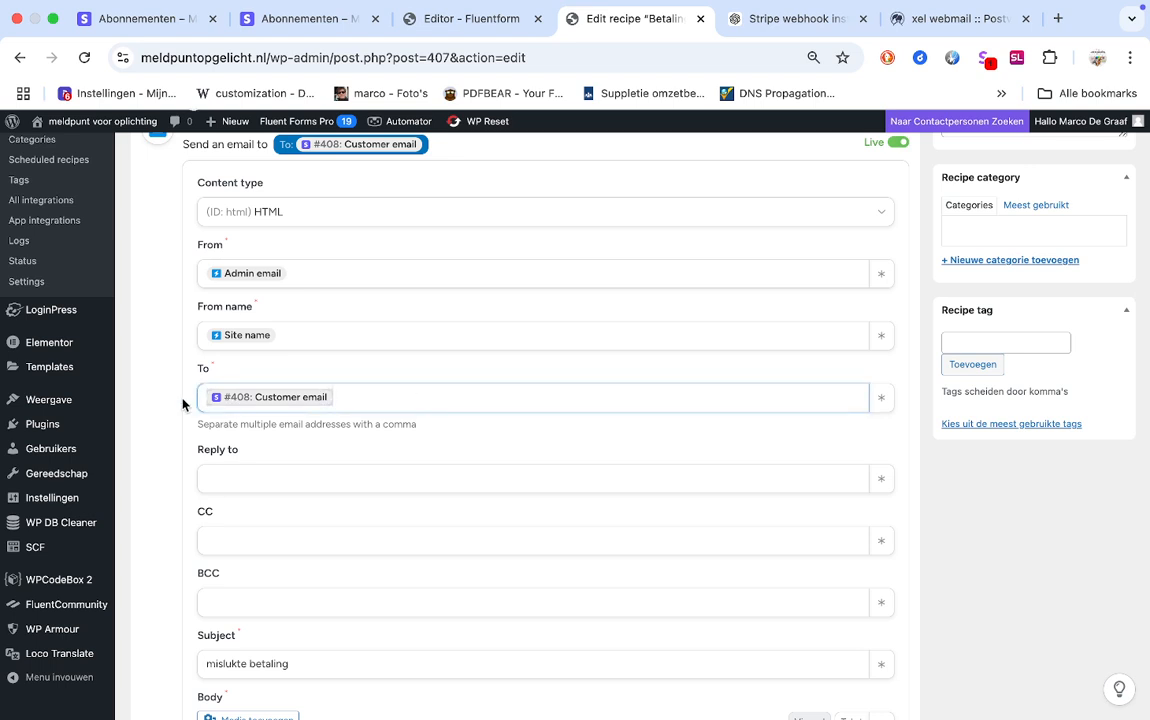
pyautogui.click(880, 397)
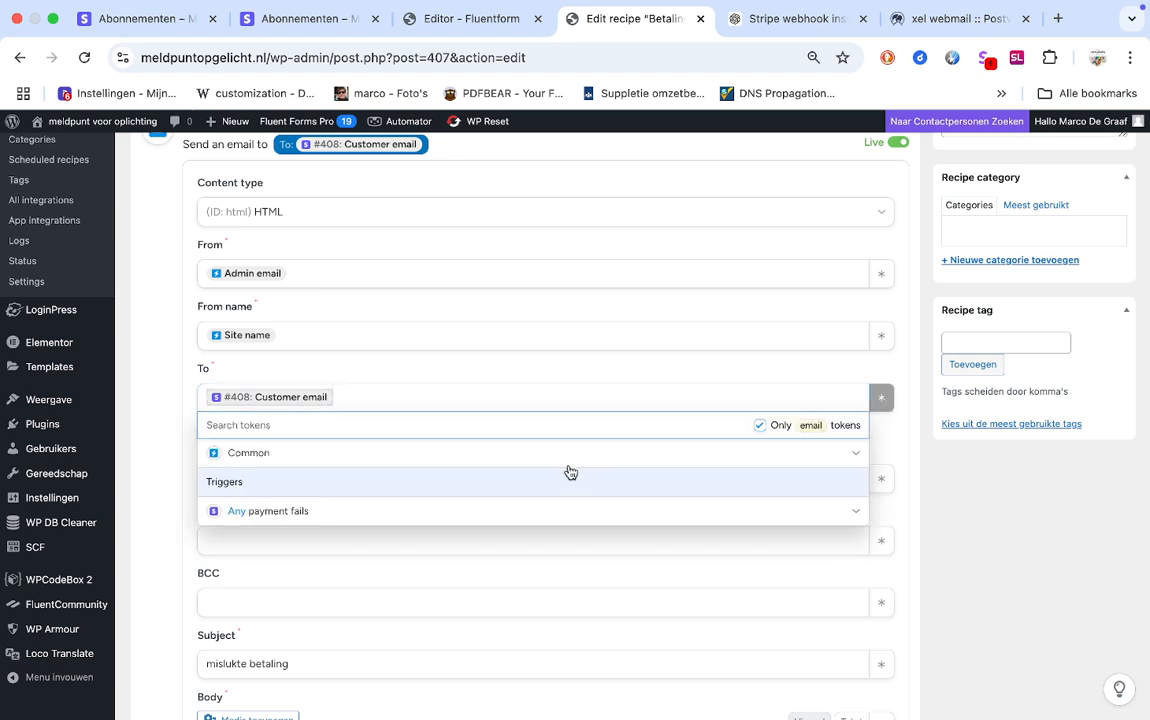
pyautogui.click(300, 512)
pyautogui.scroll(-1, 299, 514)
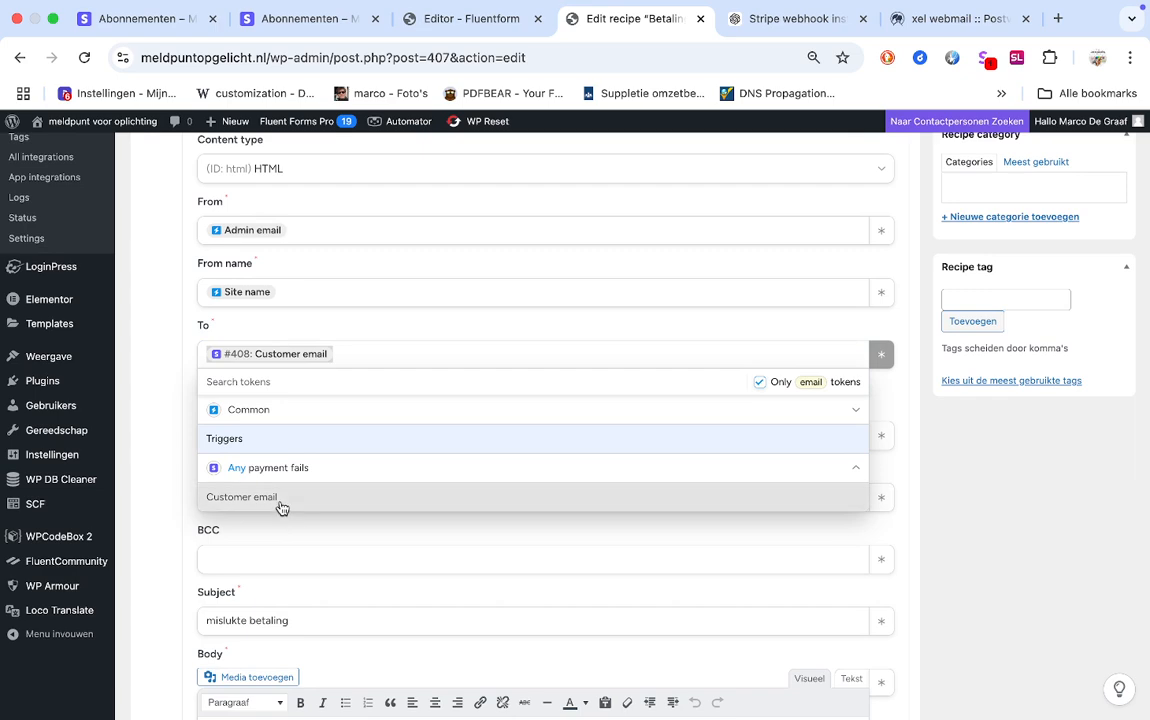
pyautogui.click(176, 465)
# Review the failed-payment email's subject and body against the recipe's trigger and actions, and briefly visit the Stripe subscriptions page.
pyautogui.scroll(5, 176, 465)
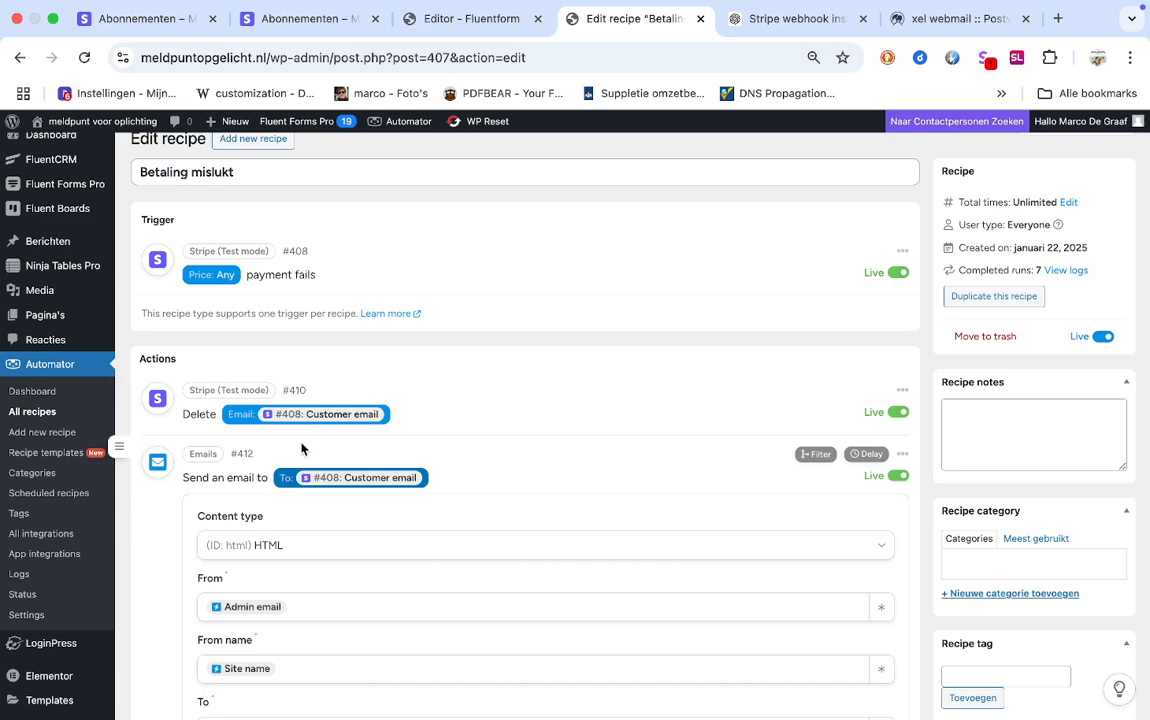
pyautogui.scroll(-10, 701, 446)
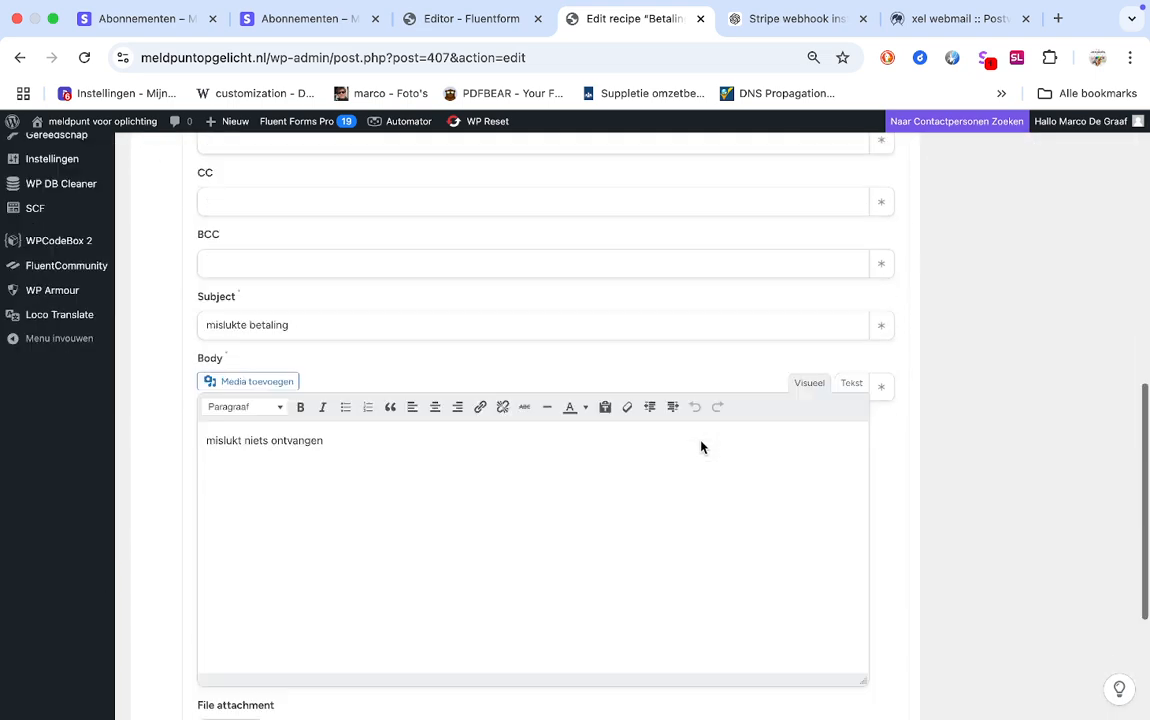
pyautogui.scroll(-3, 701, 446)
pyautogui.scroll(10, 701, 440)
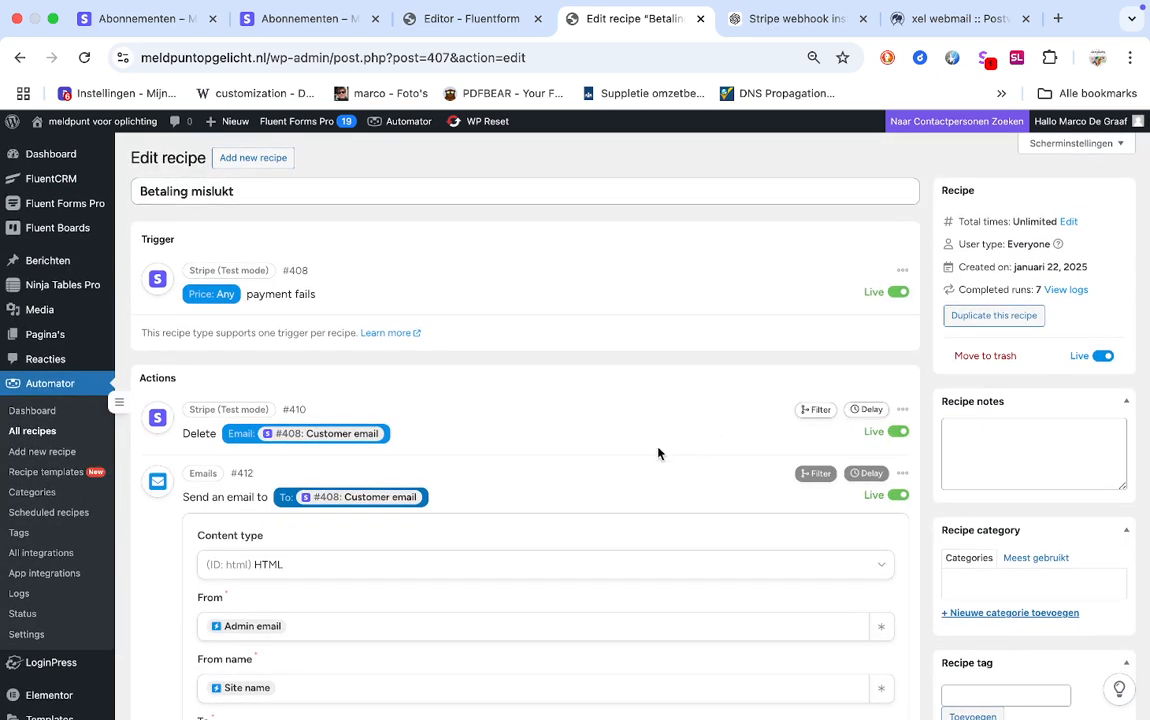
pyautogui.click(303, 19)
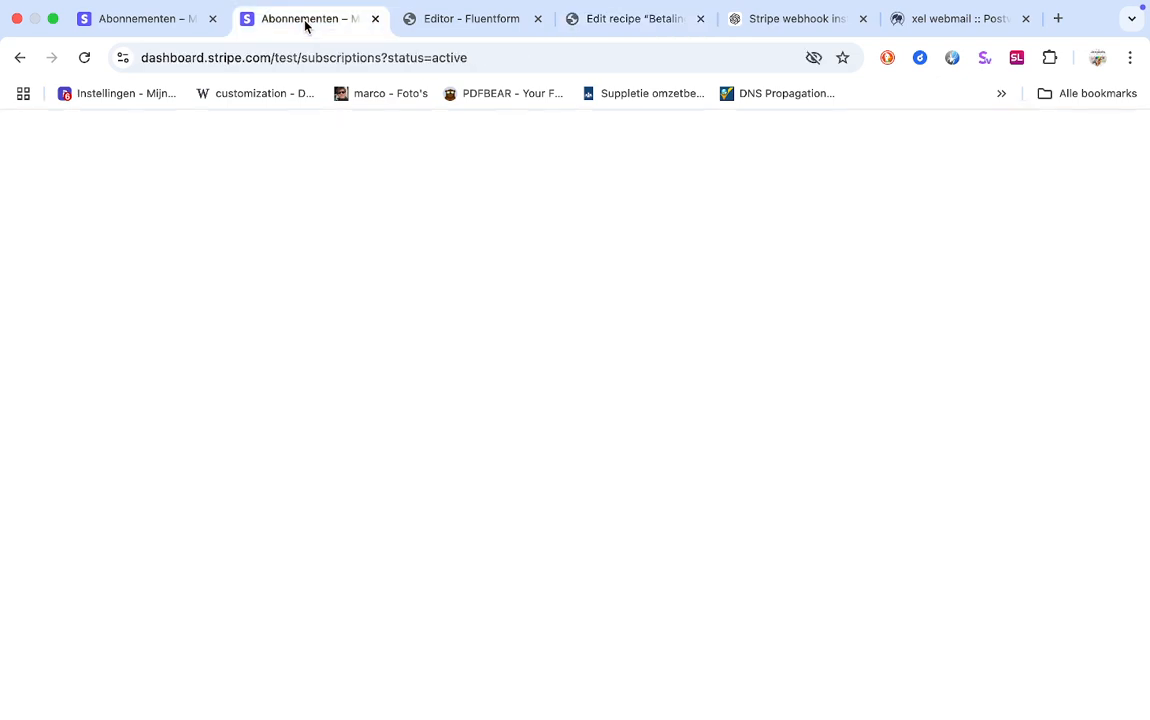
pyautogui.click(650, 17)
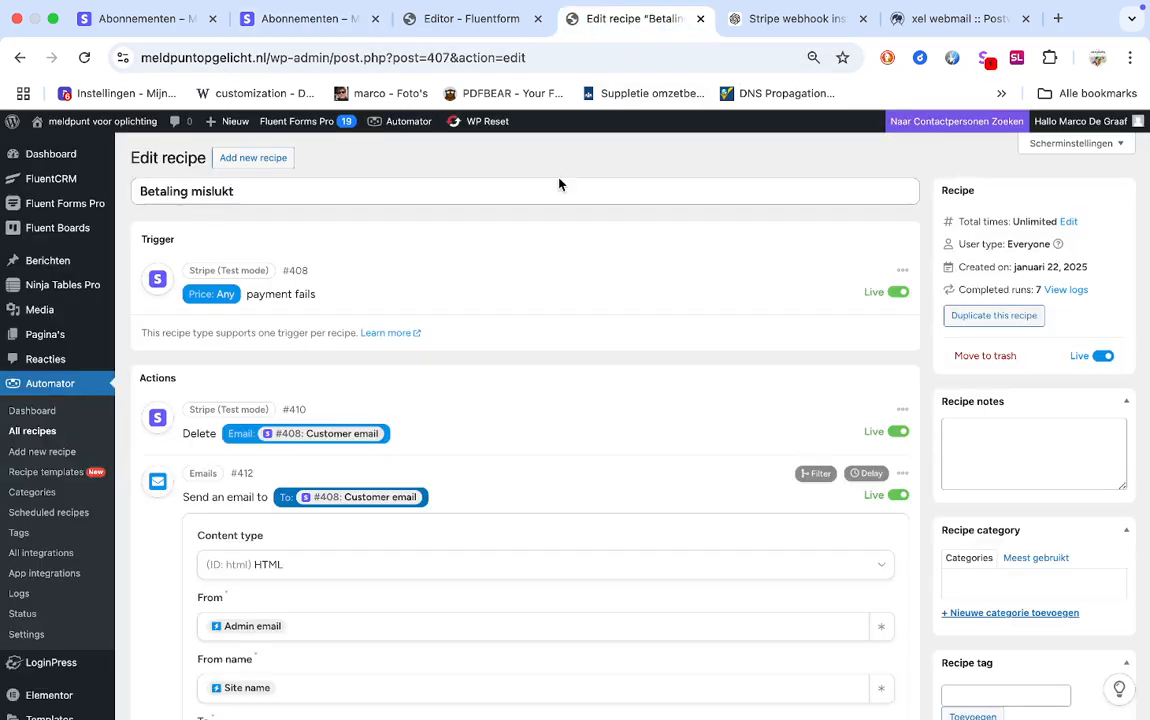
# Examine the payment fails trigger tokens offered for the failed-payment email's body.
pyautogui.scroll(-15, 434, 403)
pyautogui.scroll(3, 406, 472)
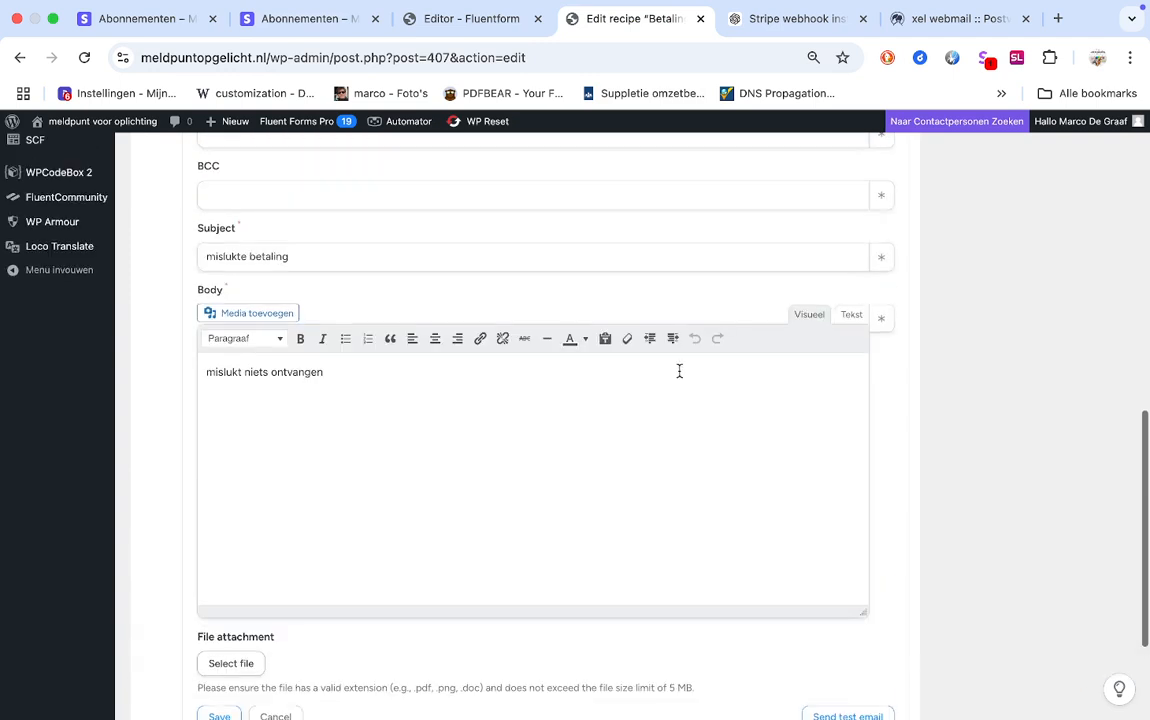
pyautogui.click(878, 320)
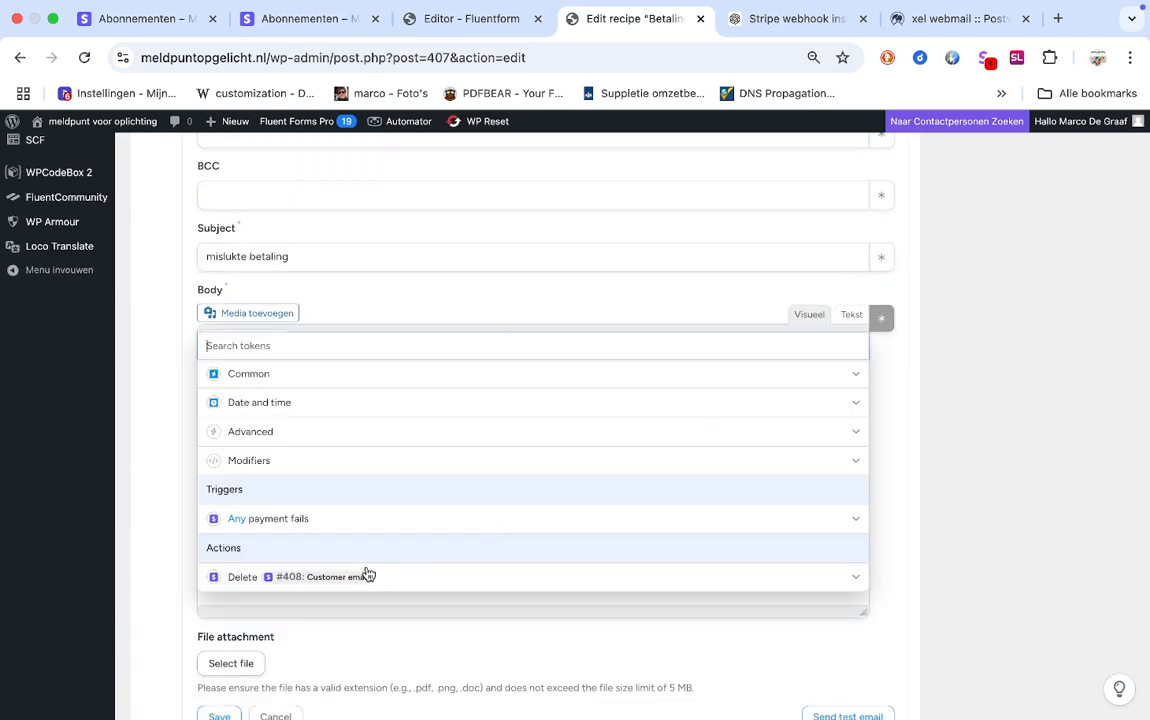
pyautogui.click(313, 519)
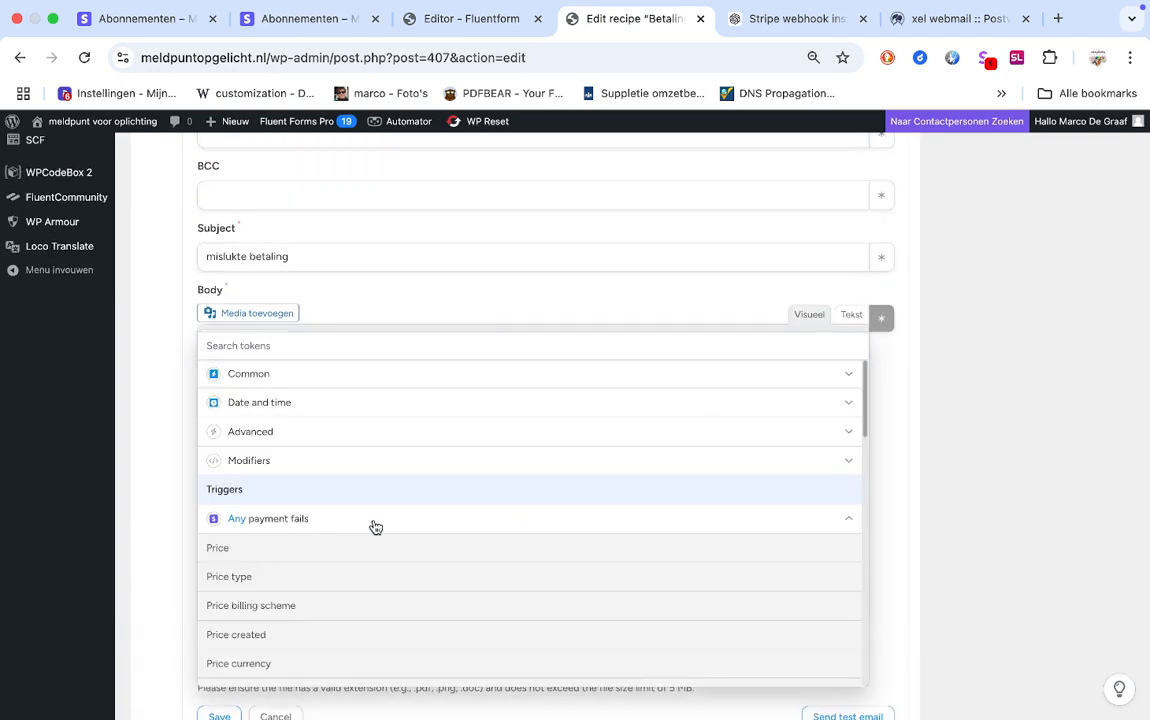
pyautogui.scroll(-2, 374, 526)
pyautogui.scroll(-4, 375, 527)
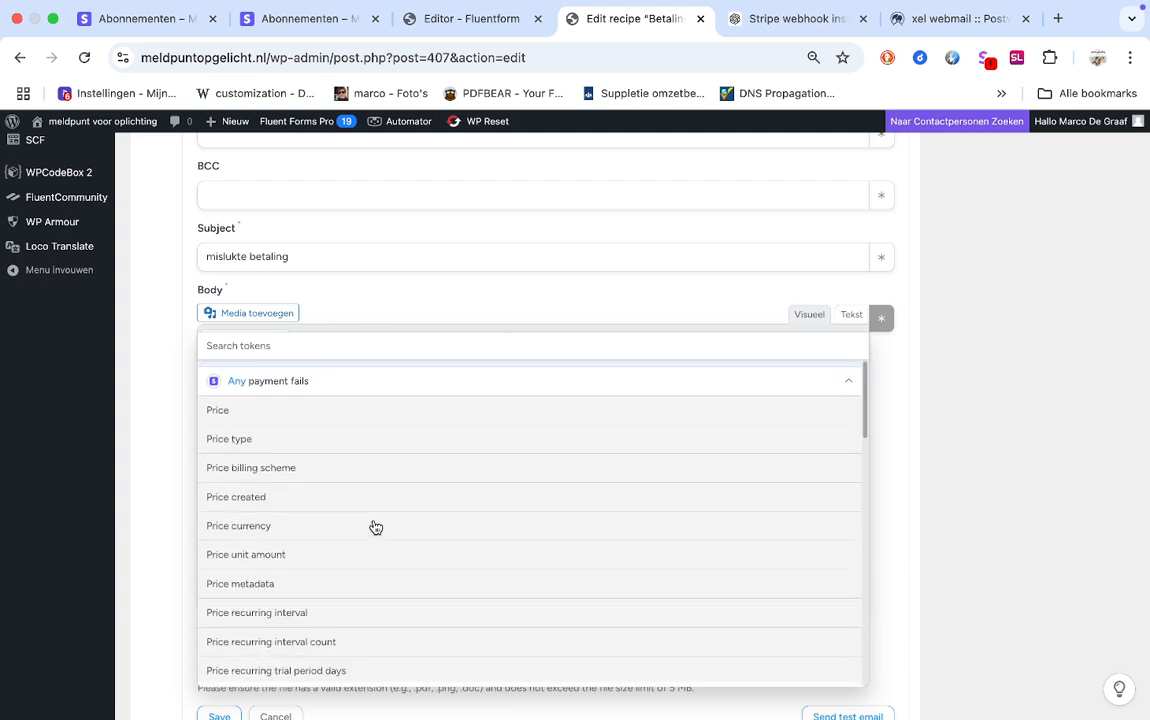
pyautogui.scroll(-5, 373, 526)
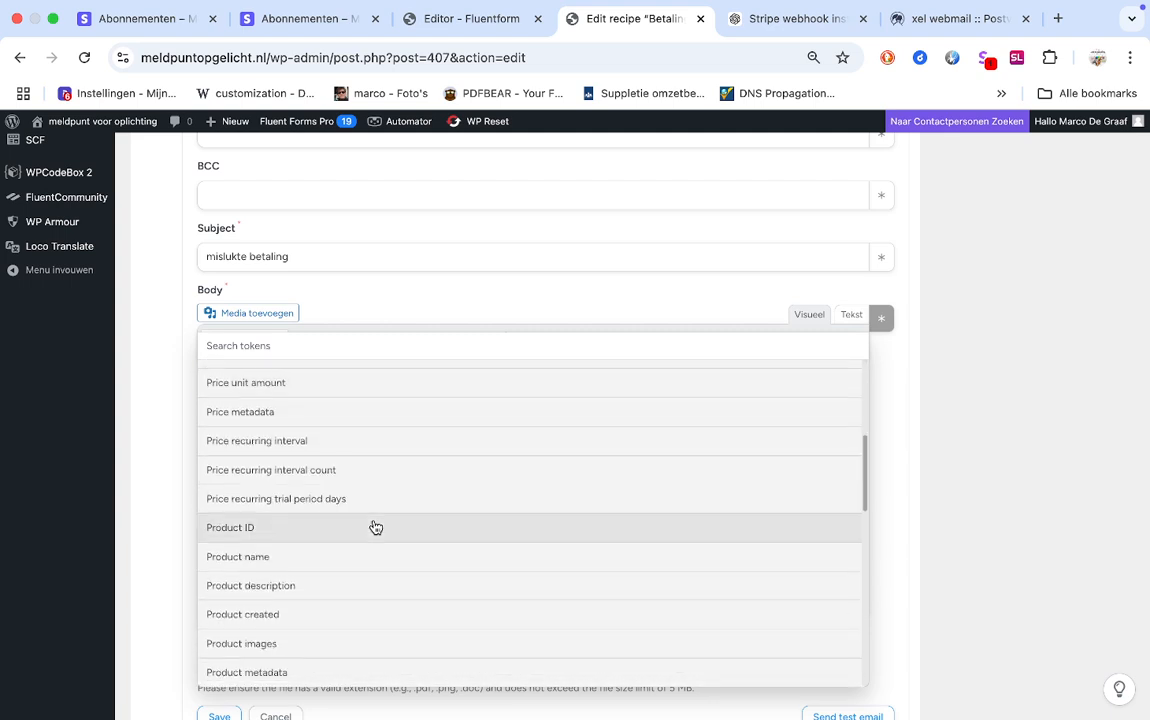
# Add another action to the recipe, choose the Stripe (Test mode) integration and examine the actions it offers.
pyautogui.click(195, 605)
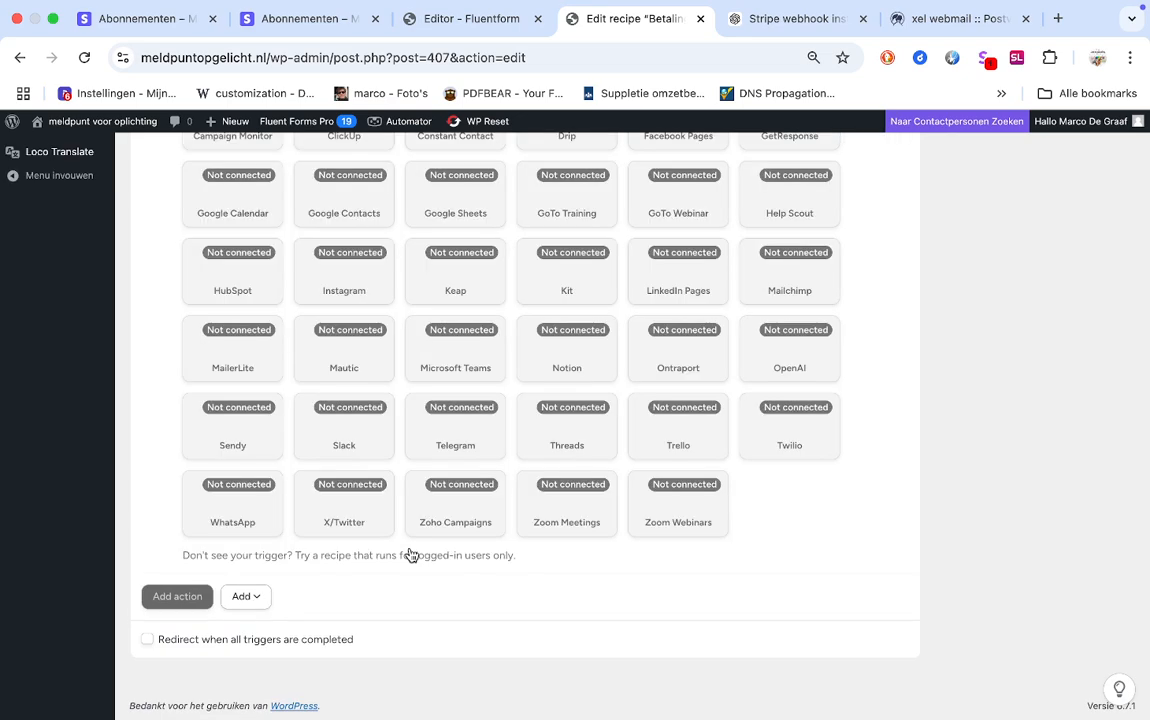
pyautogui.scroll(3, 422, 451)
pyautogui.scroll(3, 422, 451)
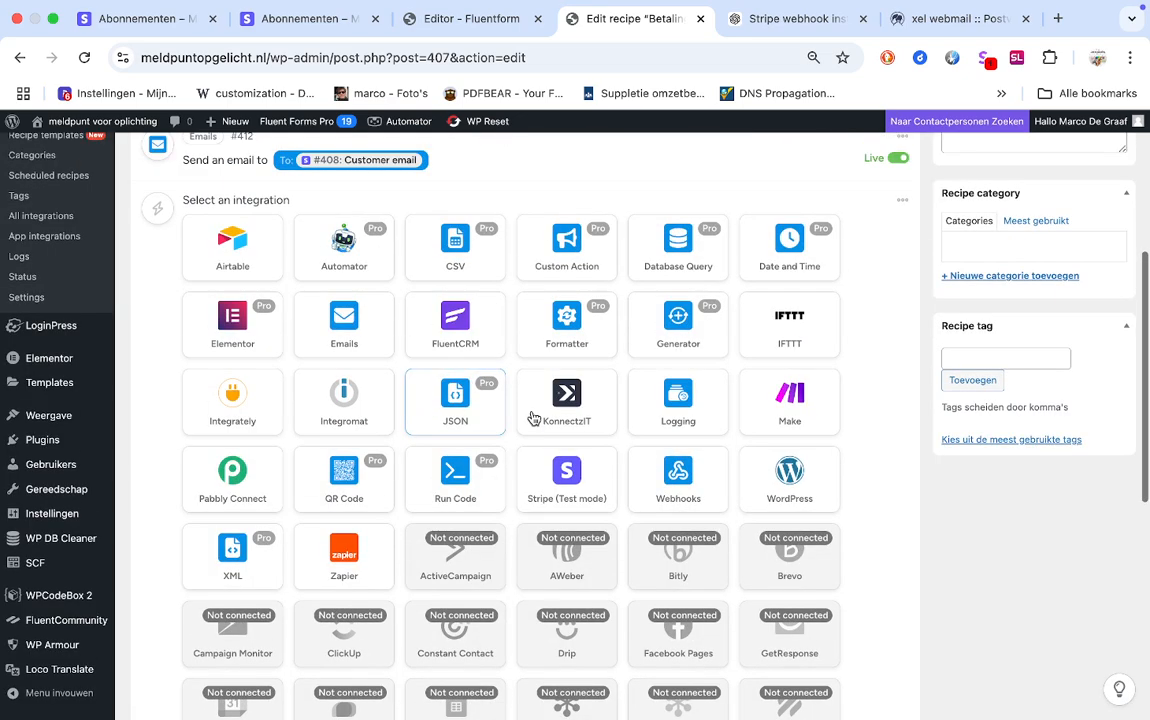
pyautogui.click(575, 440)
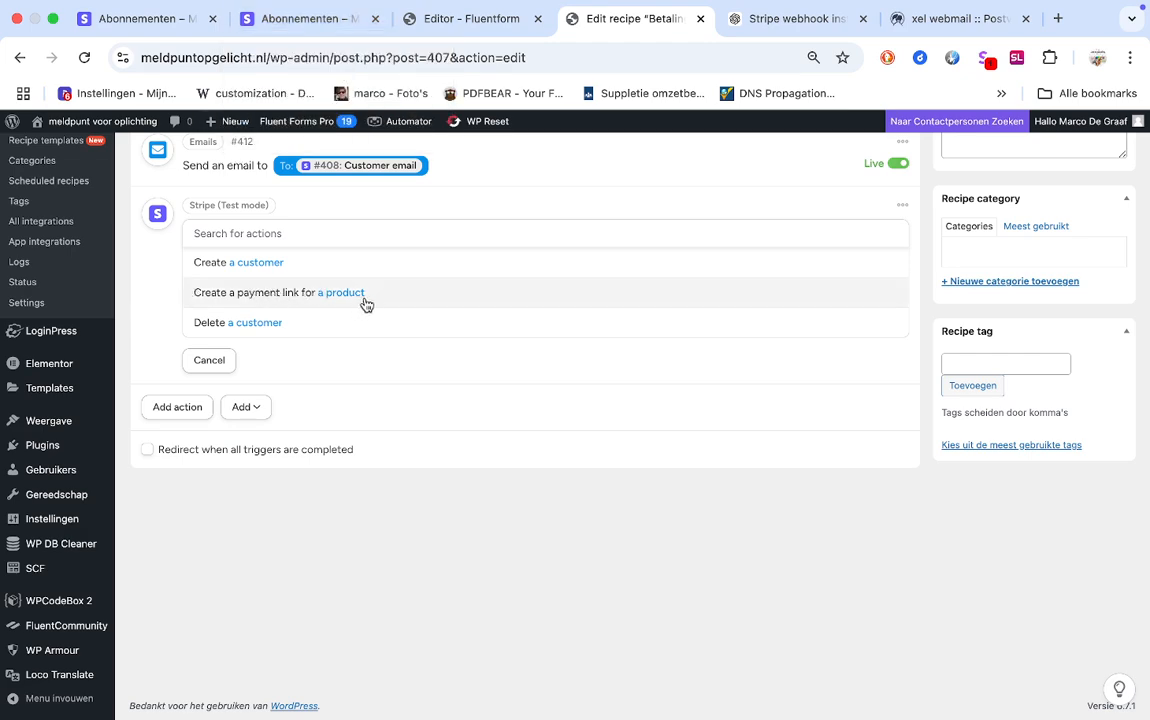
# In the Stripe dashboard, search for "web", go to the developer webhooks and open the stripe-test endpoint.
pyautogui.click(330, 25)
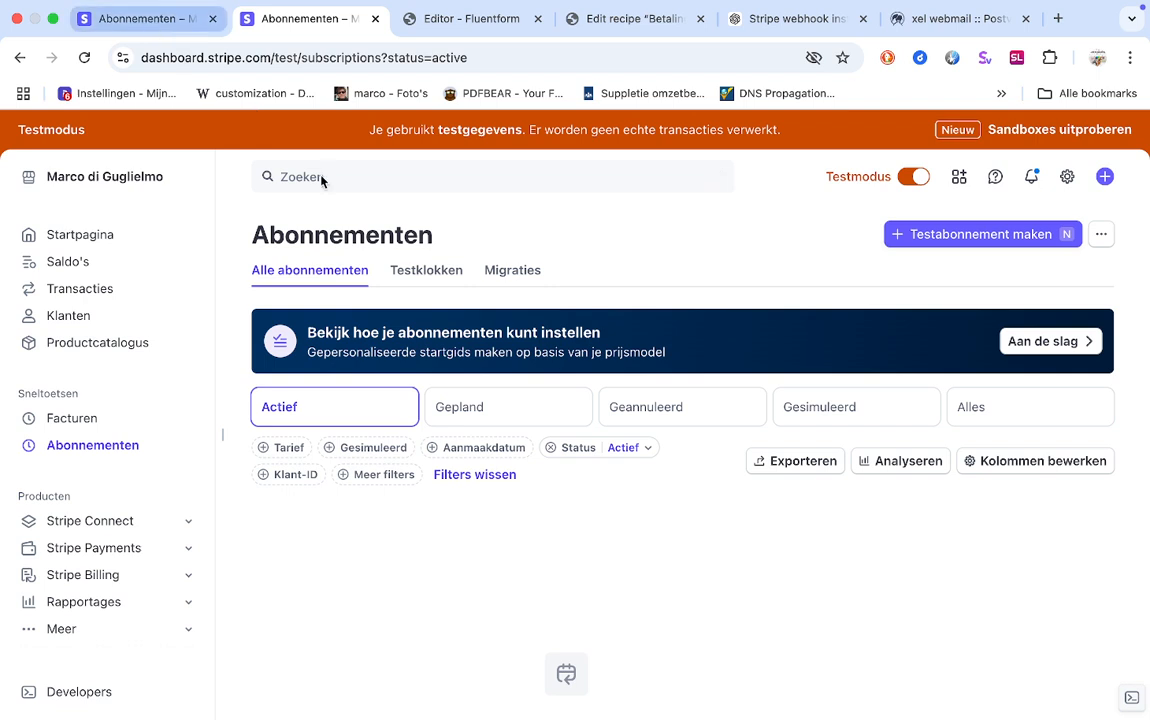
pyautogui.click(365, 178)
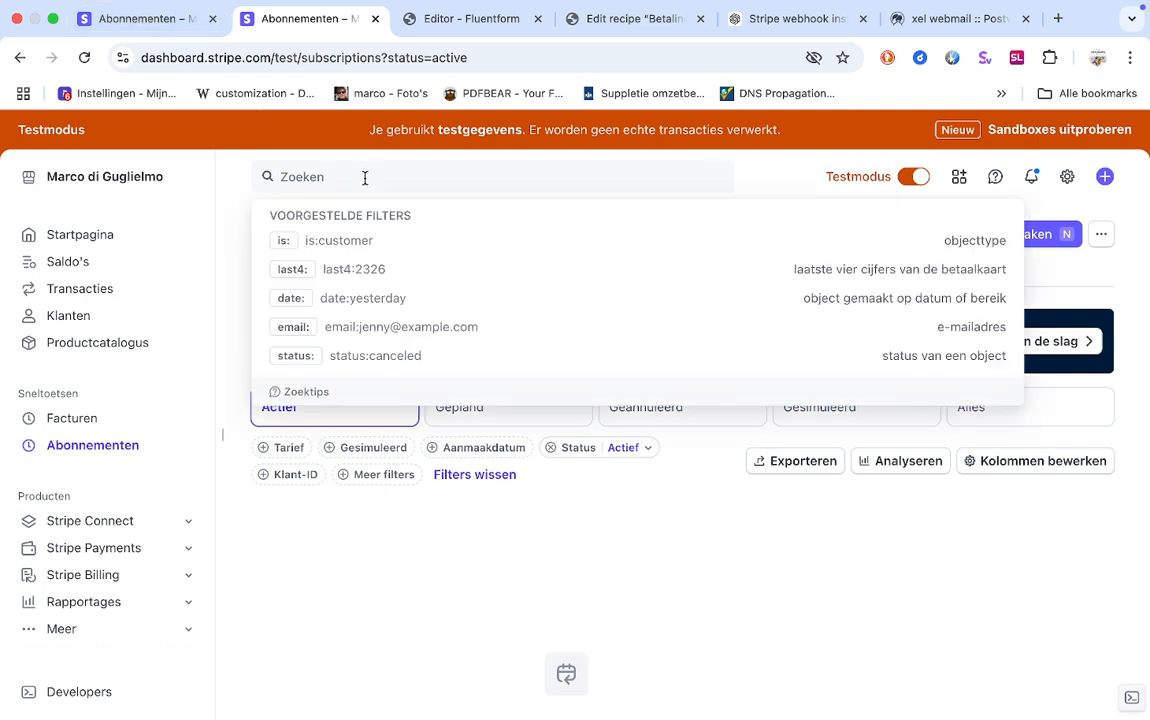
pyautogui.write('web')
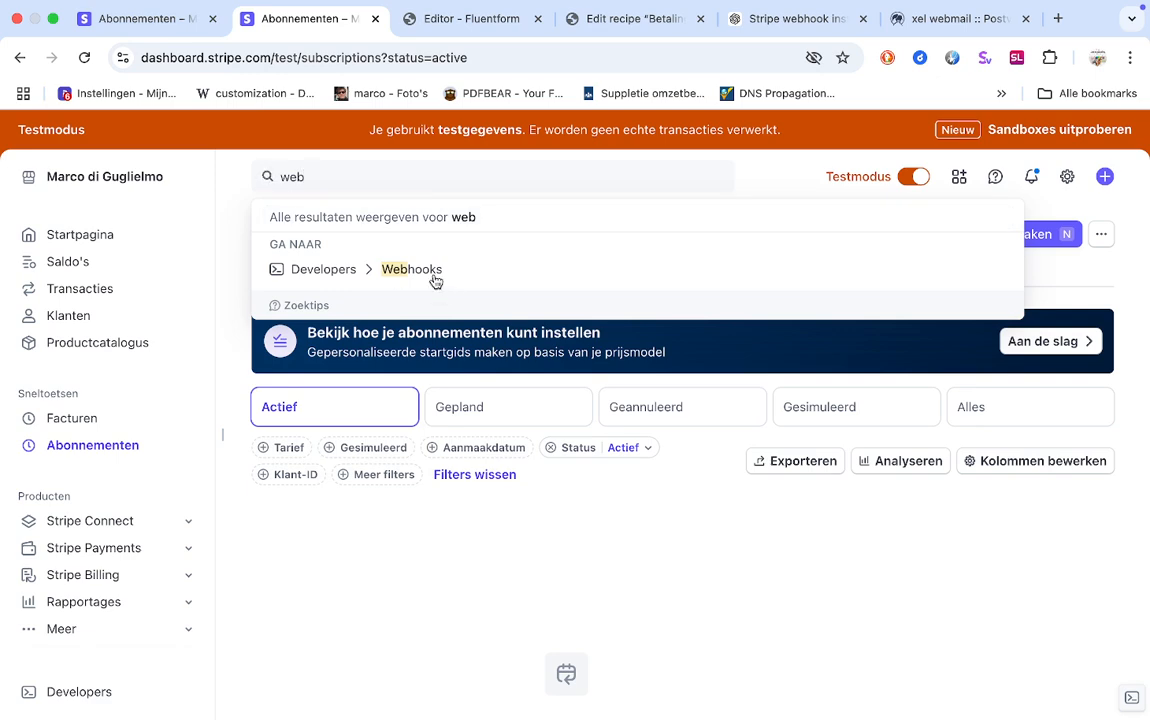
pyautogui.click(432, 272)
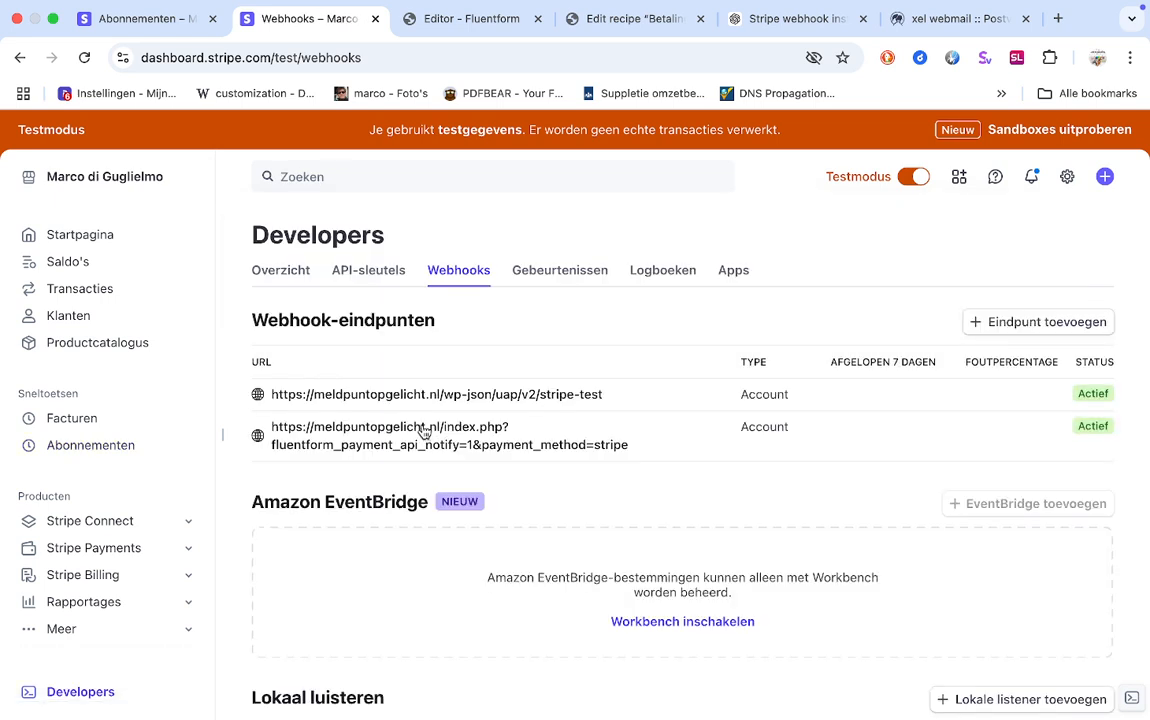
pyautogui.click(418, 400)
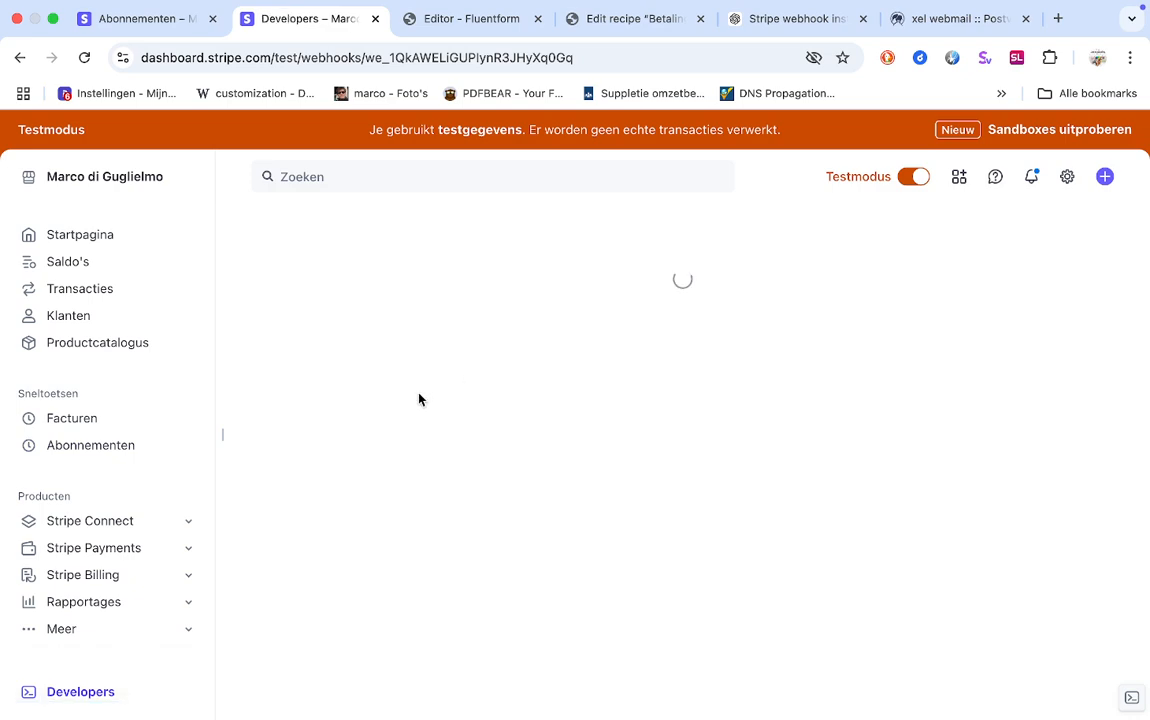
# Switch to the incognito window and review the subscriptions and their statuses on the Mijn donaties page.
pyautogui.moveTo(409, 370)
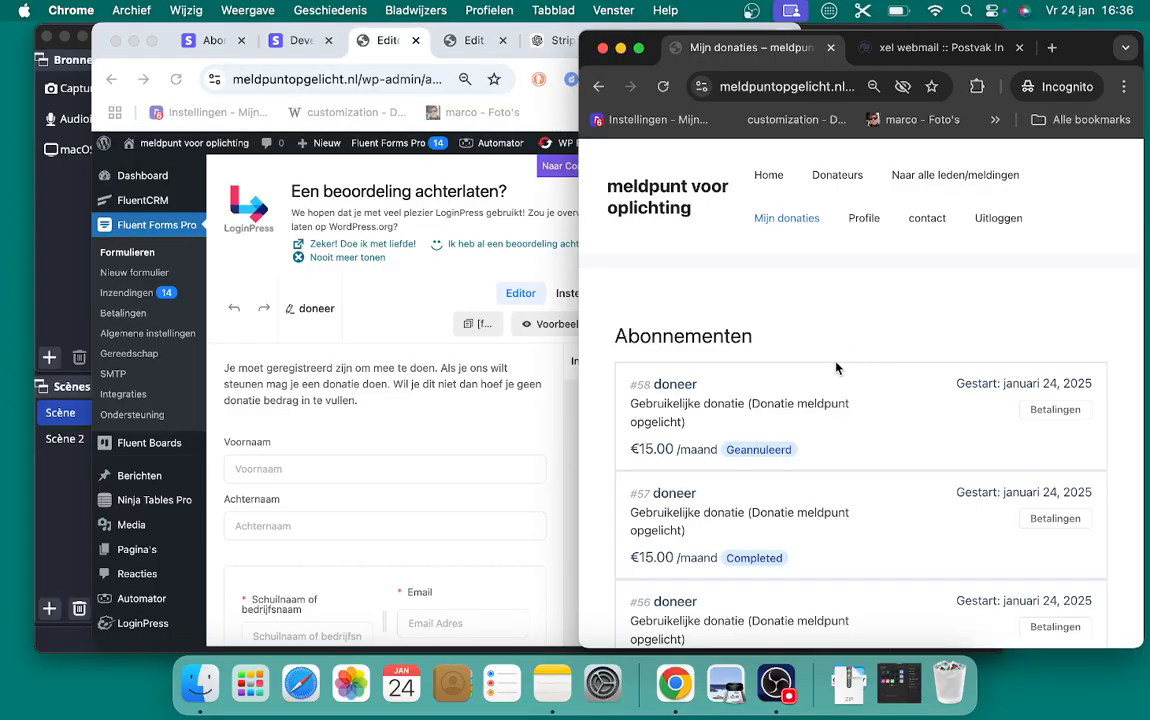
pyautogui.scroll(-4, 850, 370)
pyautogui.scroll(-12, 845, 381)
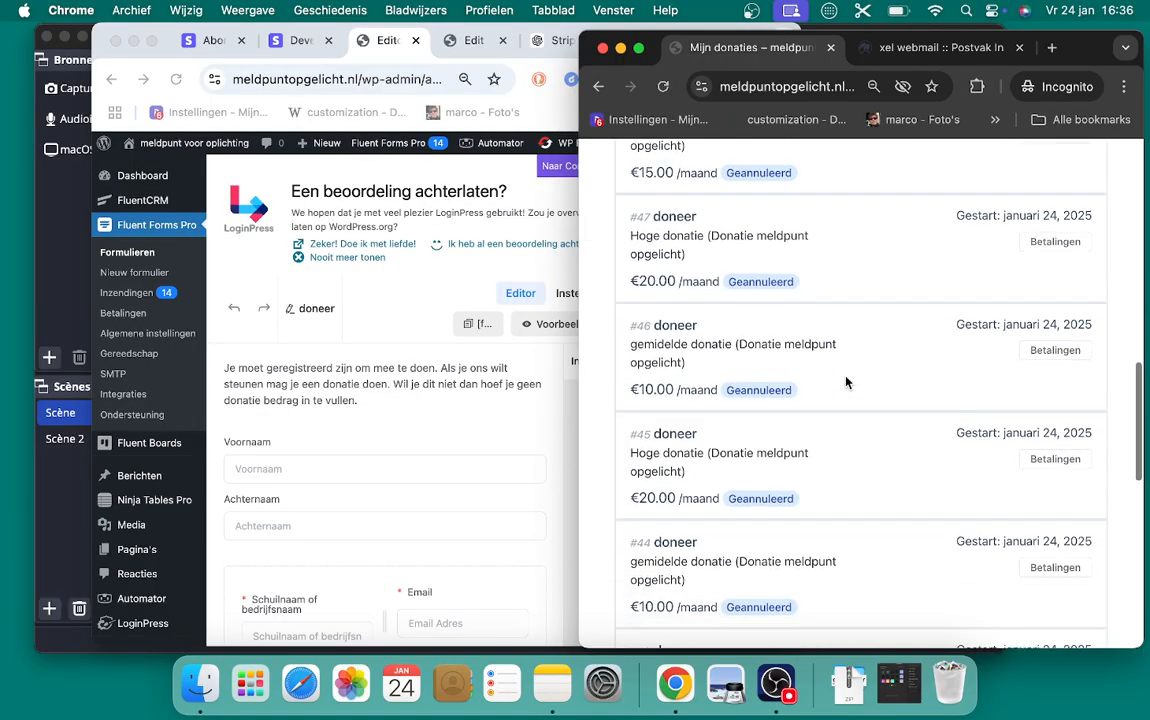
pyautogui.scroll(-4, 845, 381)
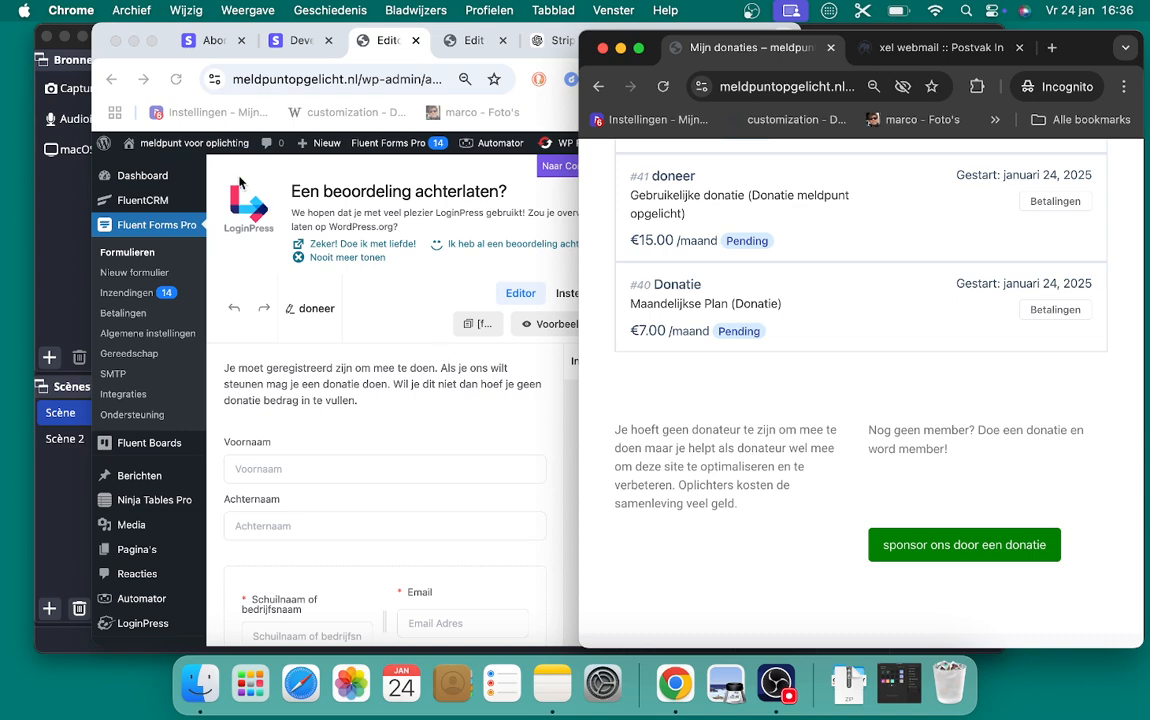
# Return to the main browser window, preview the doneer form and go back to its editor.
pyautogui.click(151, 41)
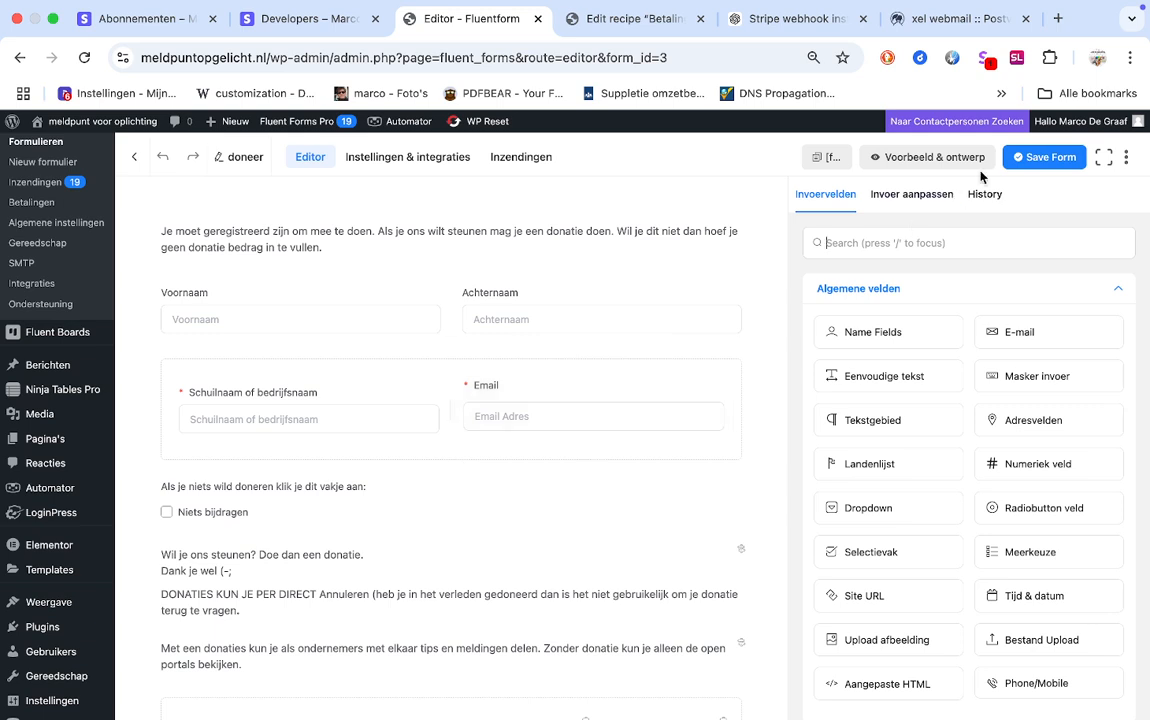
pyautogui.click(935, 158)
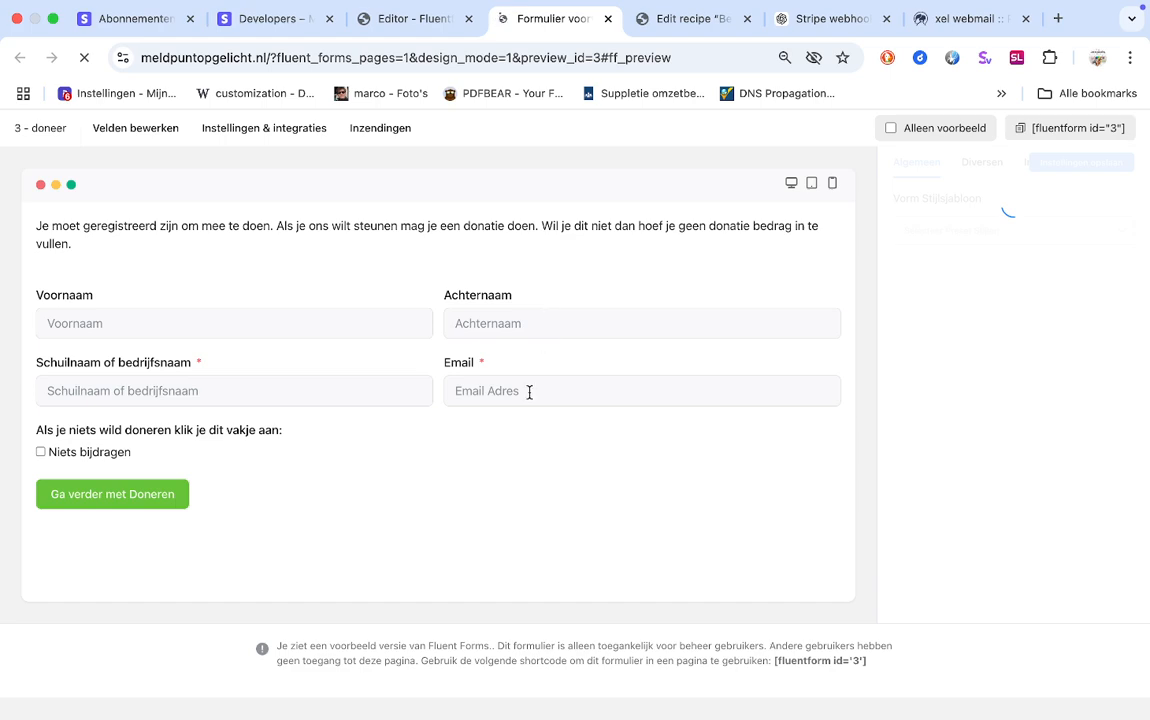
pyautogui.click(388, 22)
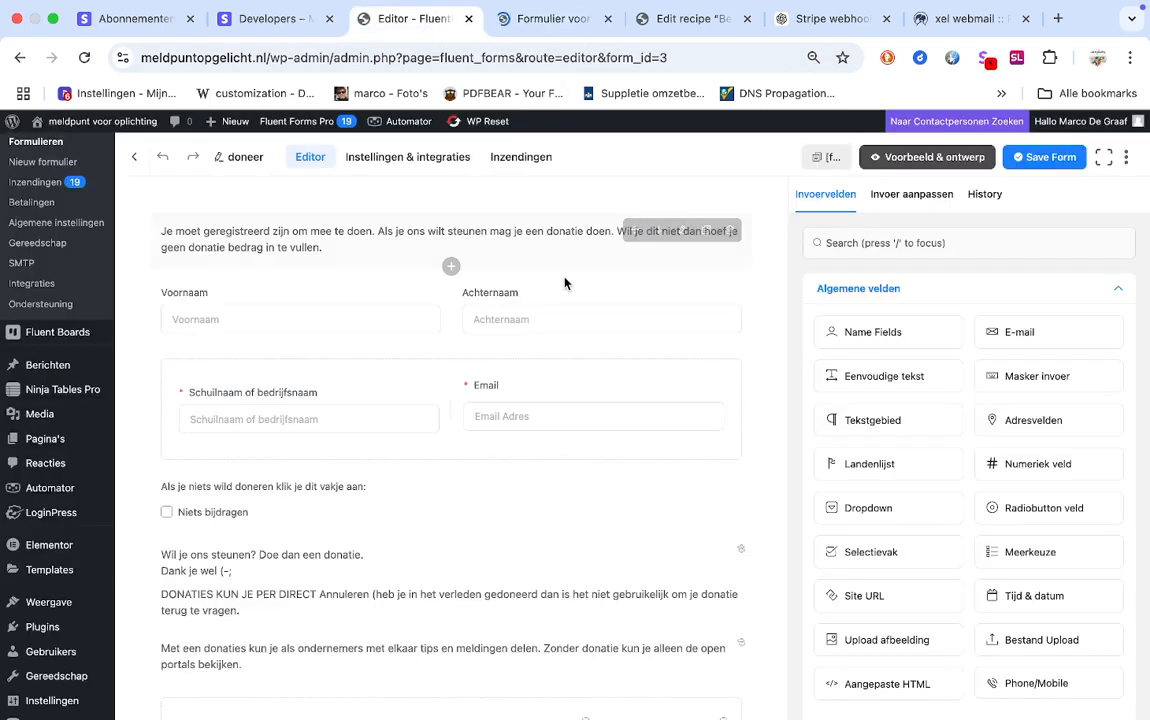
# Make the doneer form's Email field optional by setting Vereist to Nee.
pyautogui.click(569, 407)
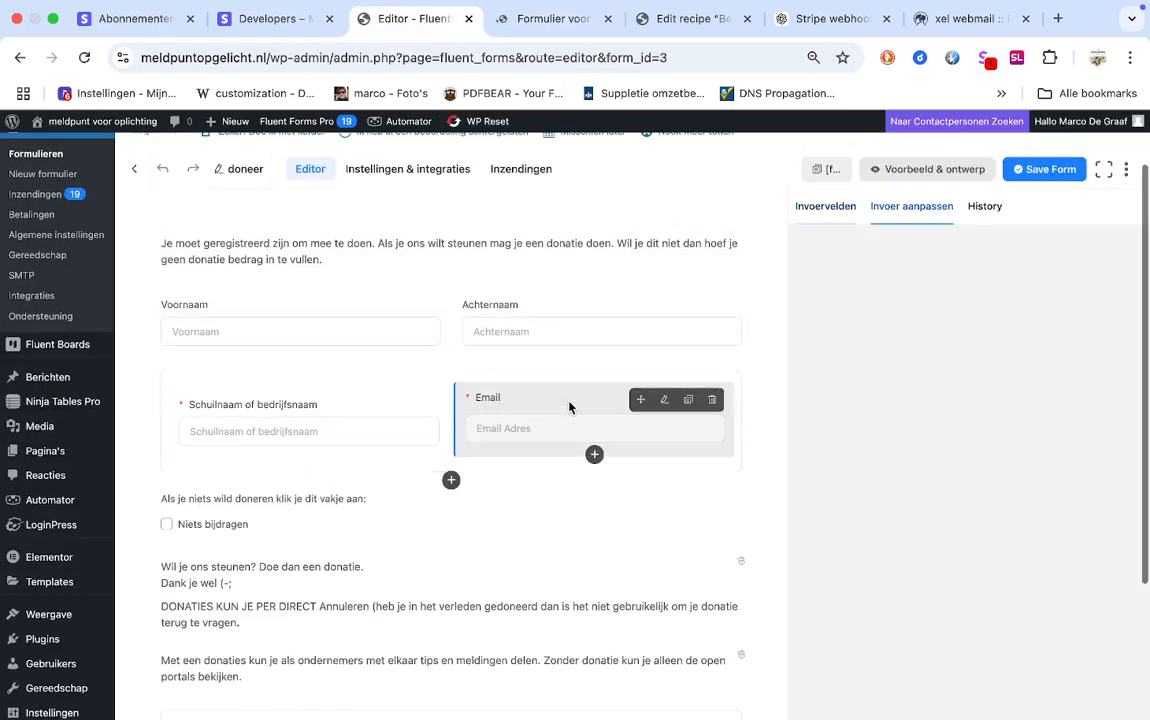
pyautogui.scroll(-2, 920, 432)
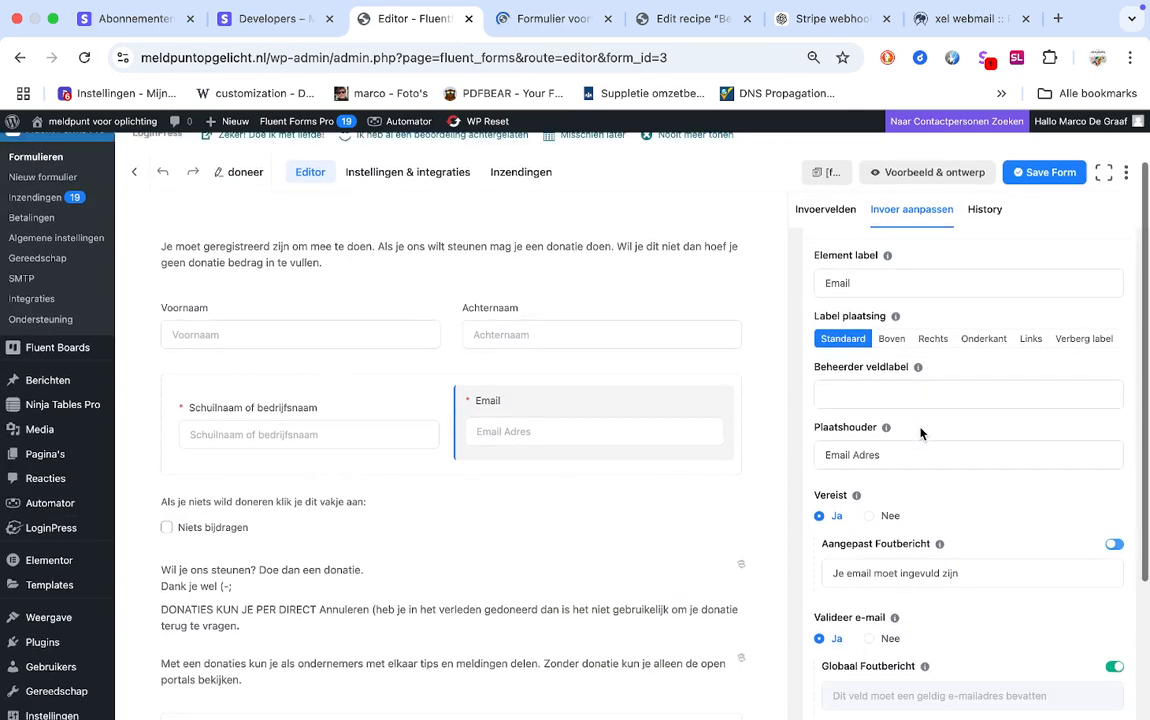
pyautogui.click(885, 495)
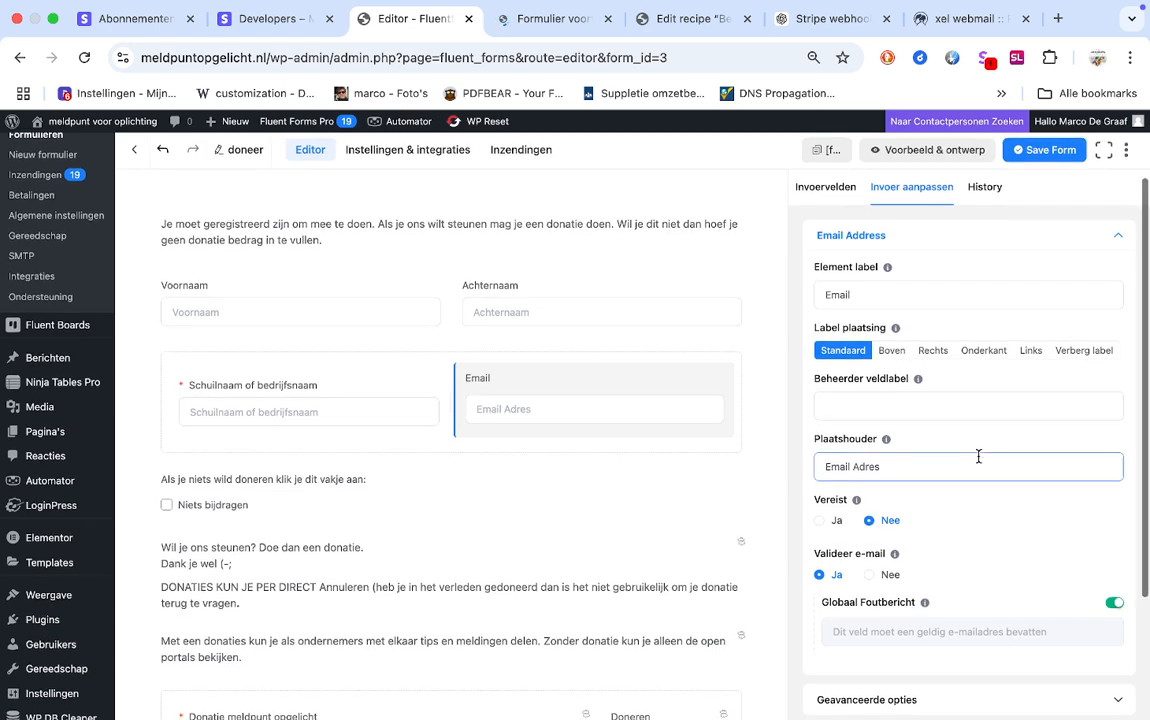
# Set the Email field's container class to ff-hidden in its advanced options.
pyautogui.scroll(-1, 979, 458)
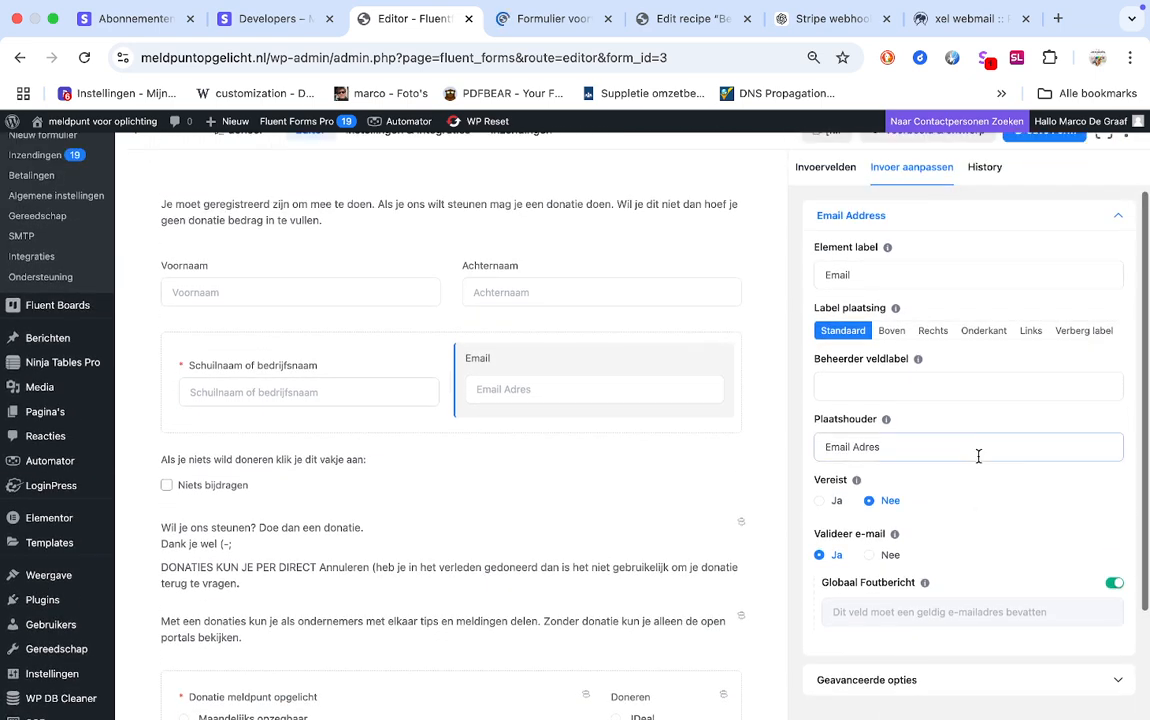
pyautogui.scroll(-3, 938, 478)
pyautogui.click(911, 527)
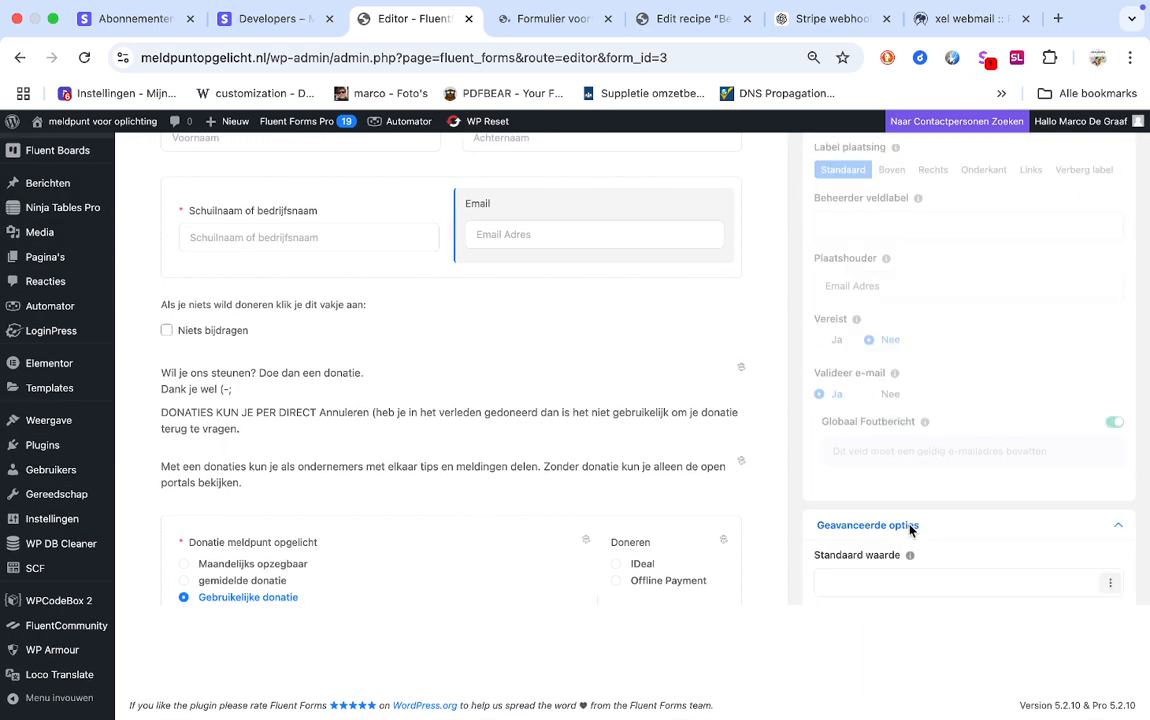
pyautogui.scroll(-5, 911, 529)
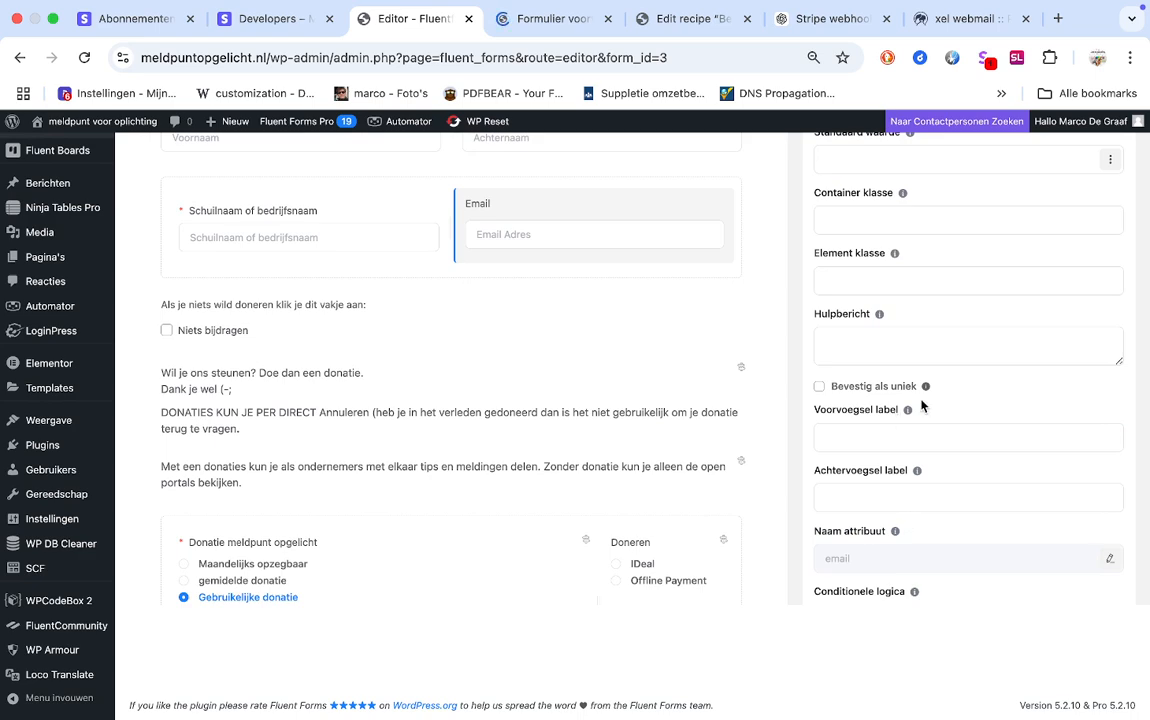
pyautogui.click(1039, 226)
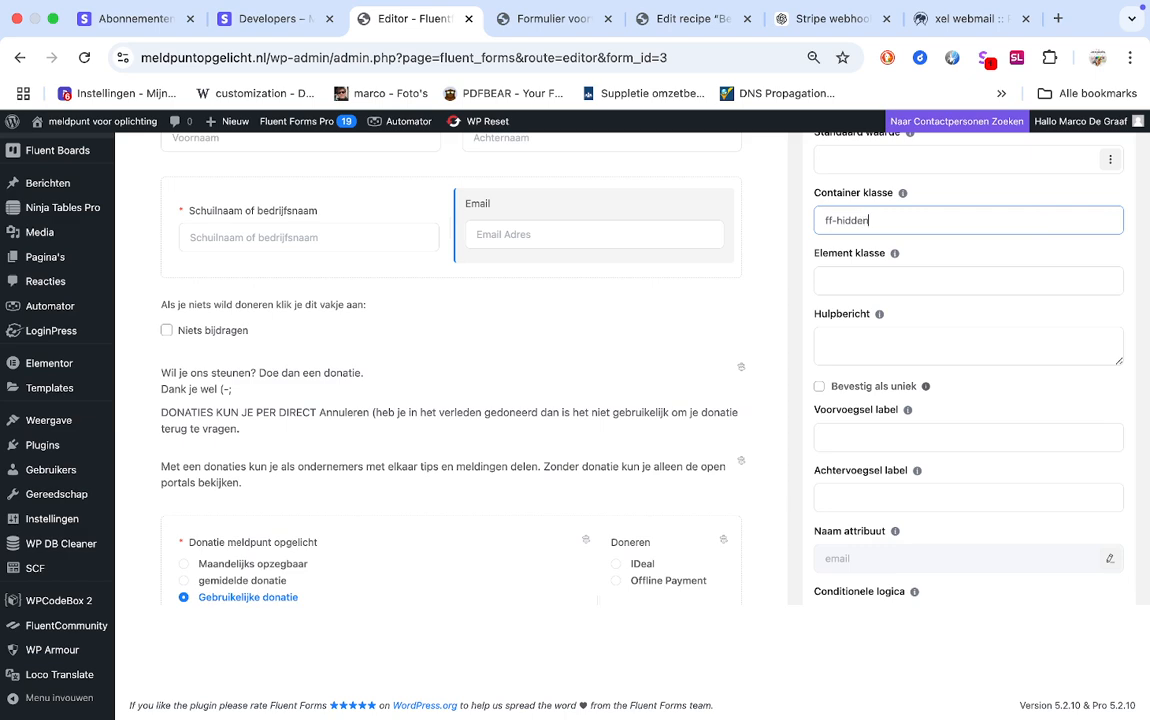
# Save the doneer form, preview it with the Email field's new settings and return to the editor.
pyautogui.scroll(5, 1101, 272)
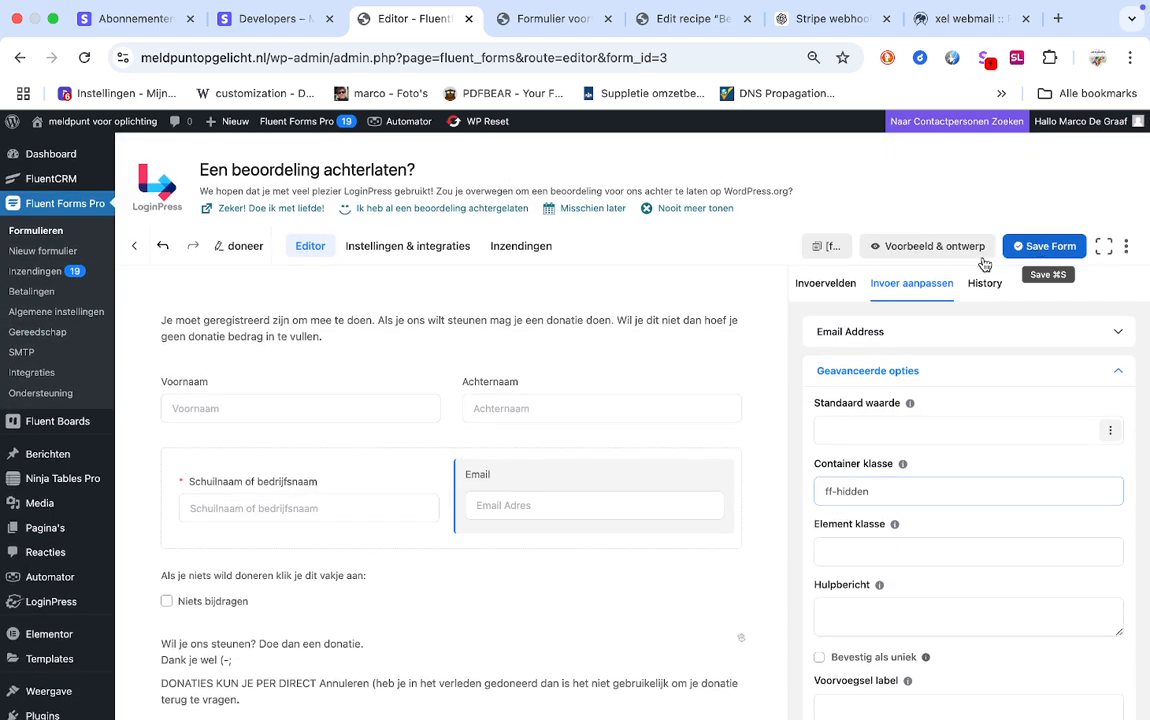
pyautogui.click(930, 246)
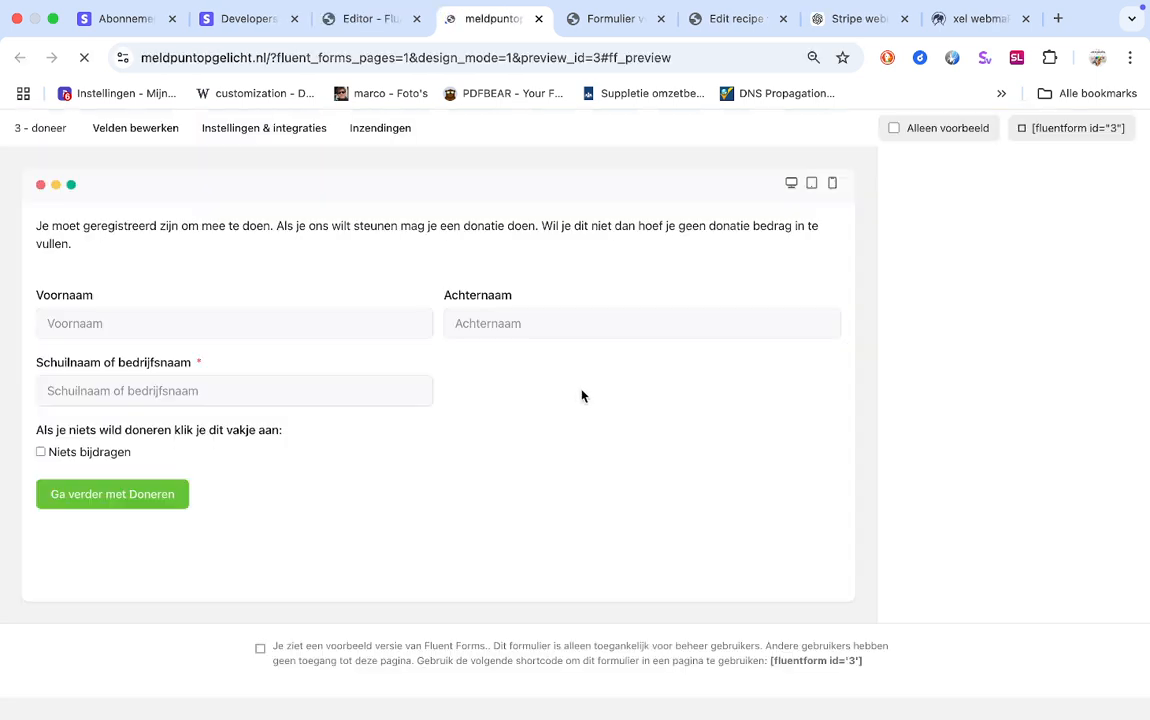
pyautogui.click(371, 19)
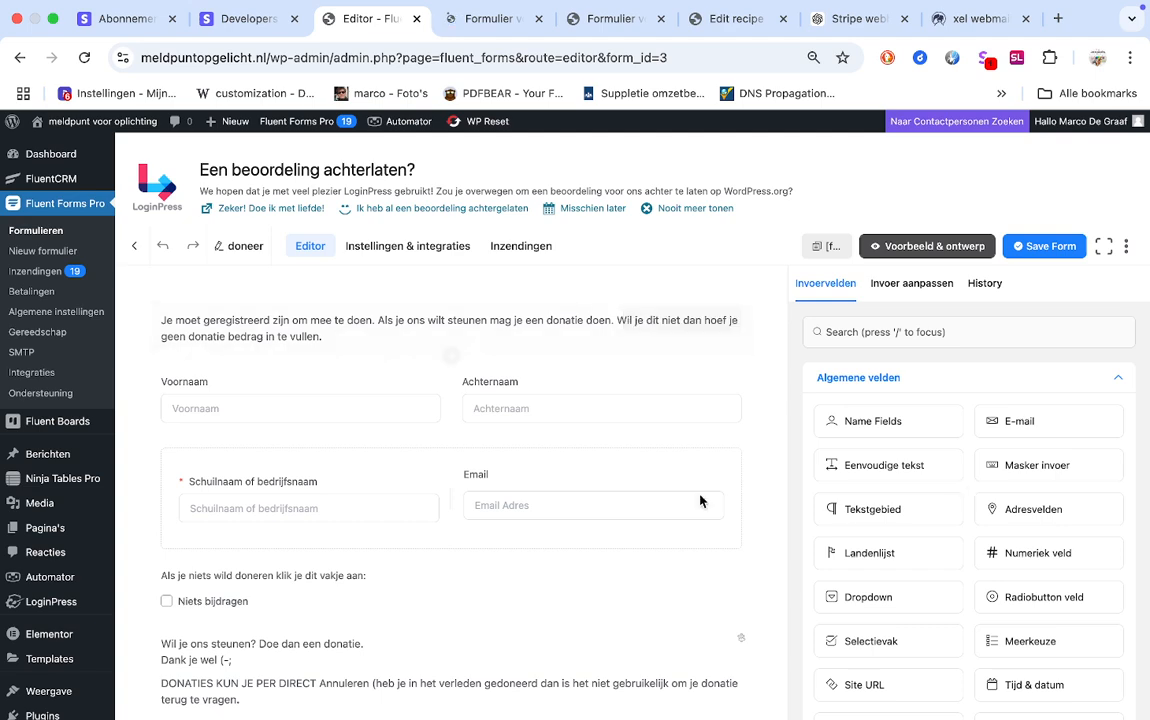
# Set the Email field's default value to Gebruiker e-mail ({user.user_email}) in the field's advanced options.
pyautogui.scroll(-1, 598, 556)
pyautogui.click(564, 411)
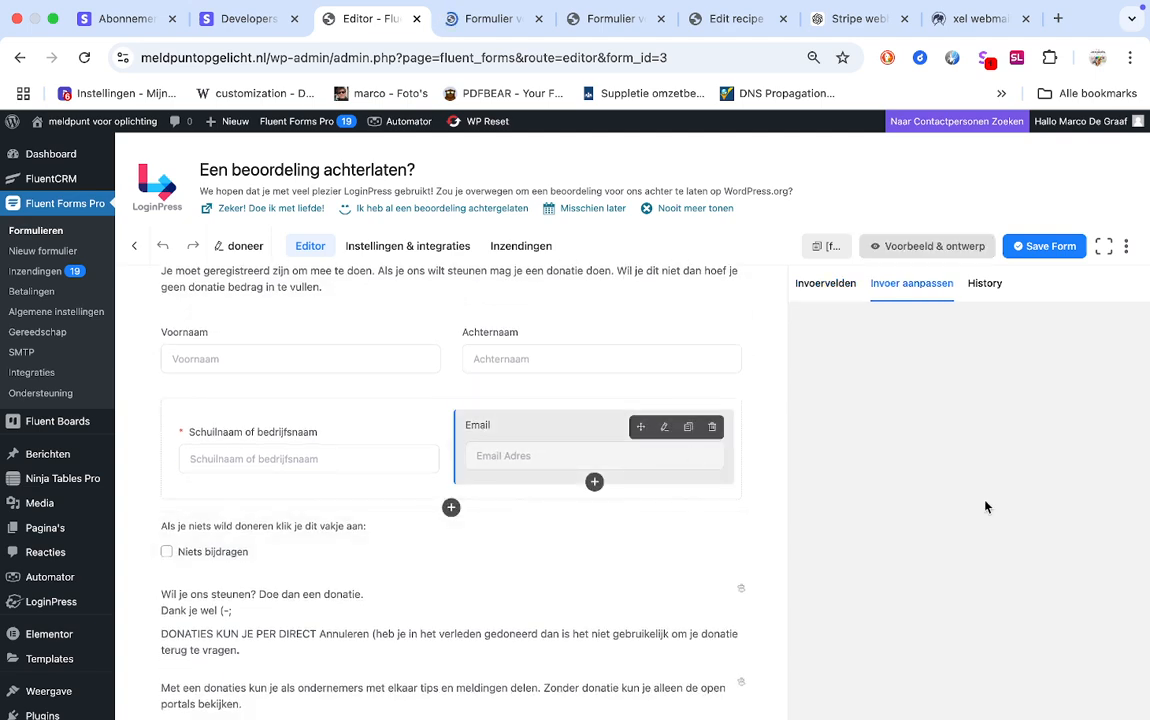
pyautogui.scroll(-1, 1019, 511)
pyautogui.scroll(1, 1021, 512)
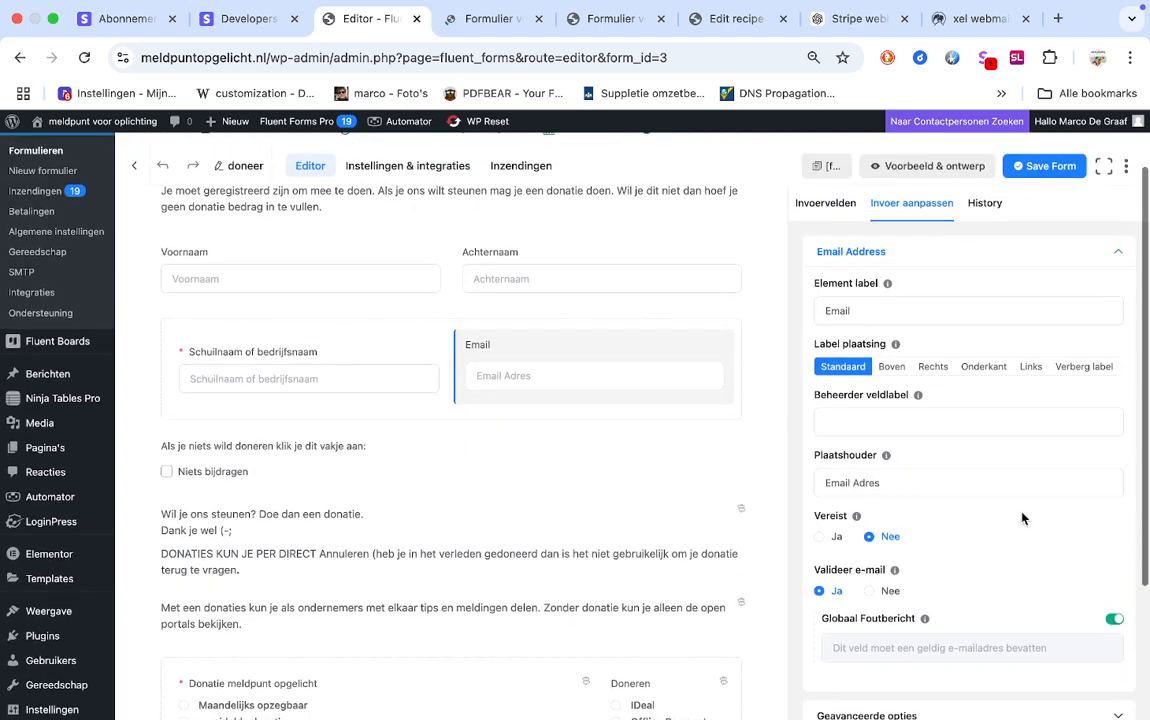
pyautogui.scroll(-3, 1022, 518)
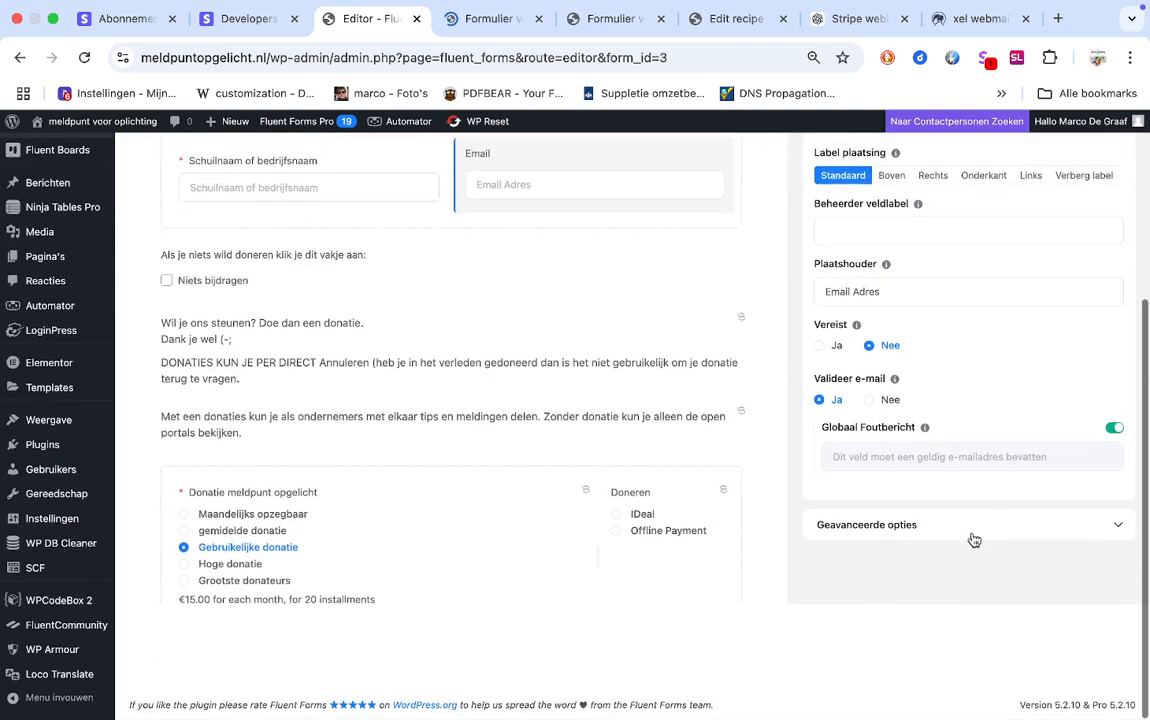
pyautogui.click(970, 530)
pyautogui.scroll(-1, 1066, 525)
pyautogui.scroll(1, 1066, 525)
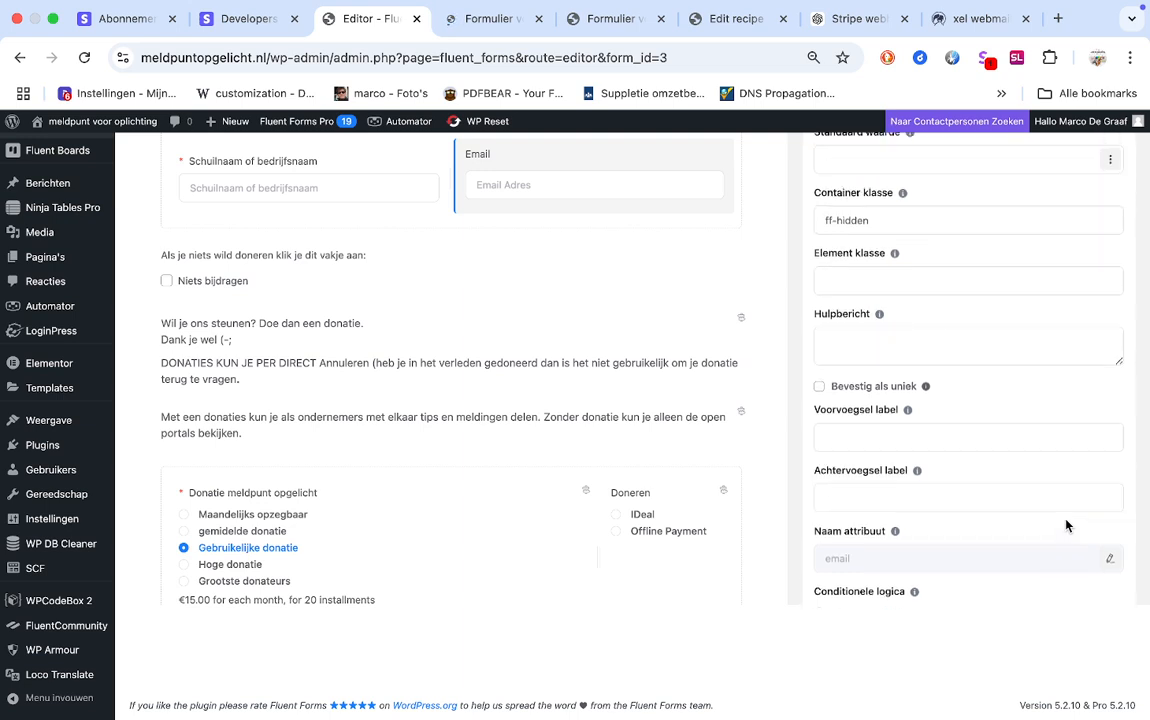
pyautogui.scroll(1, 1066, 525)
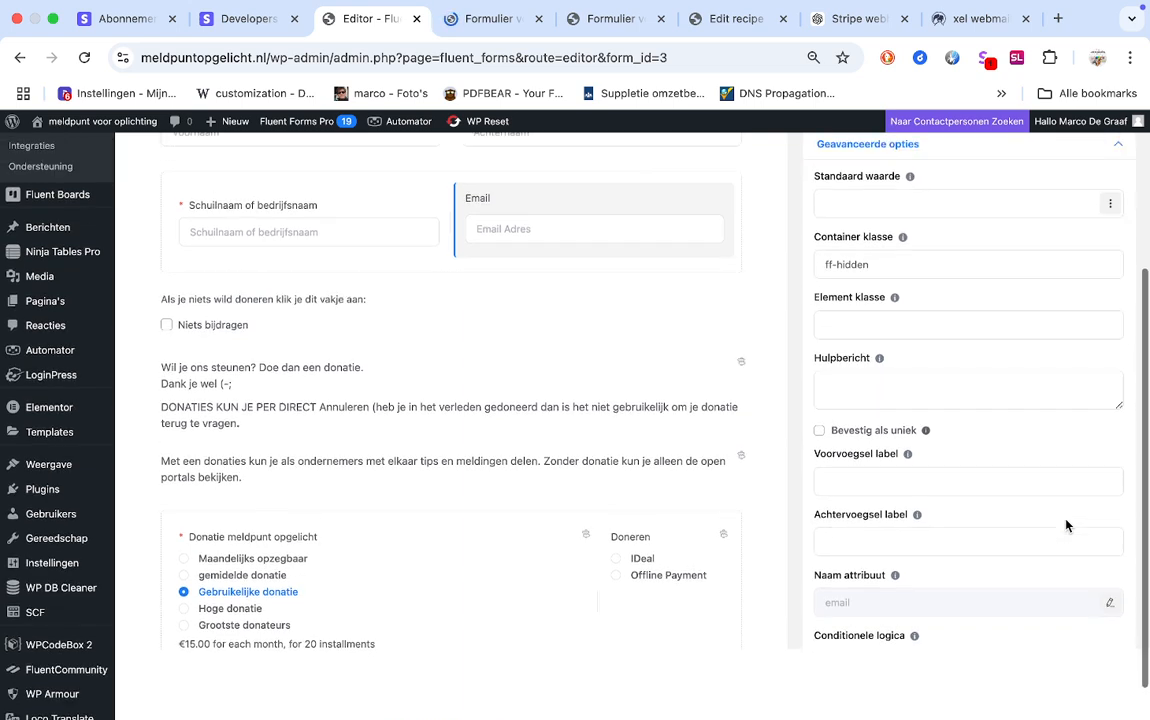
pyautogui.click(1112, 204)
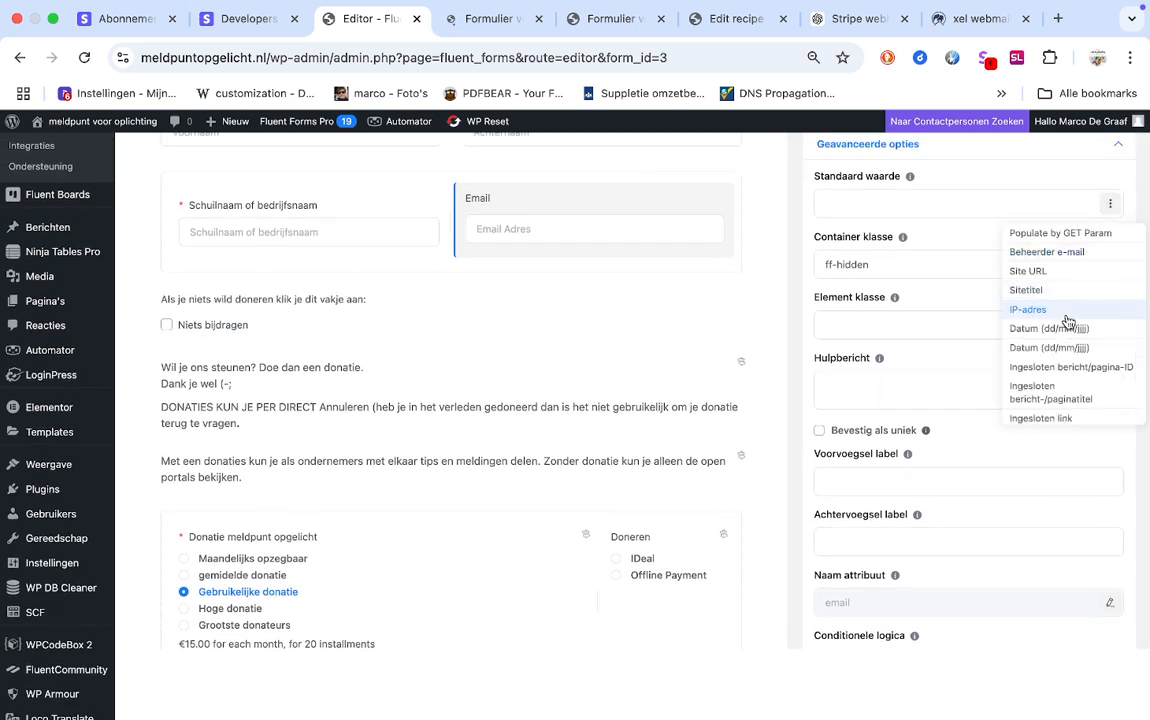
pyautogui.scroll(-5, 1068, 321)
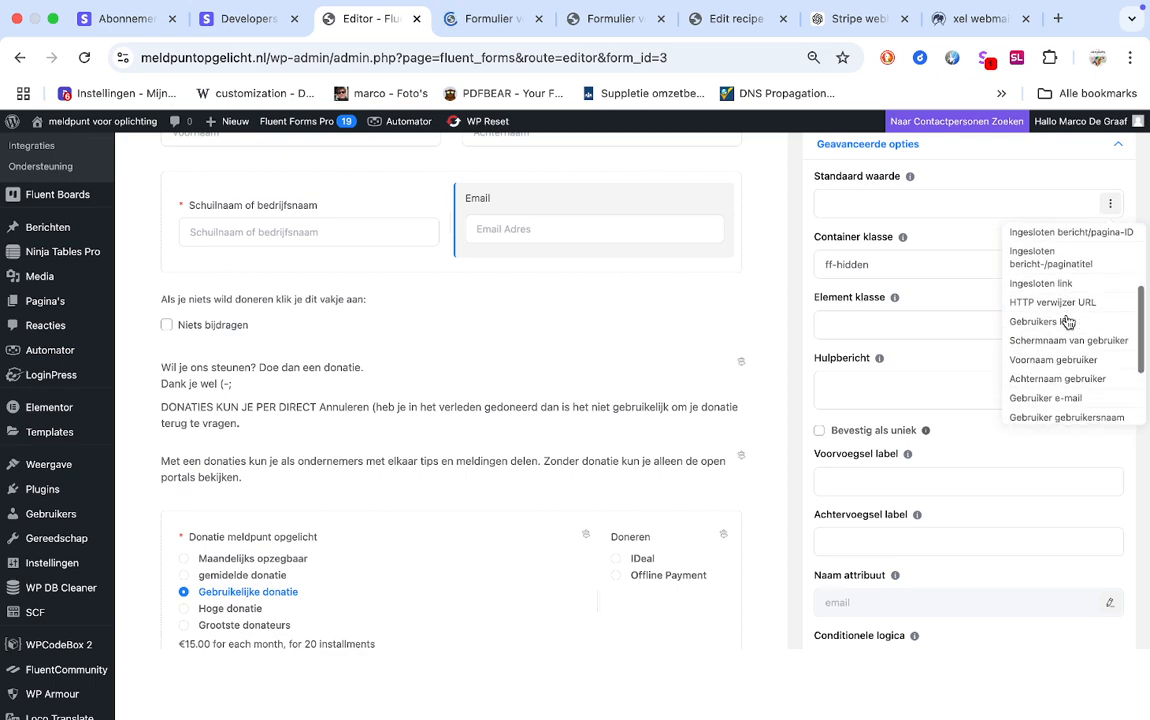
pyautogui.click(1073, 377)
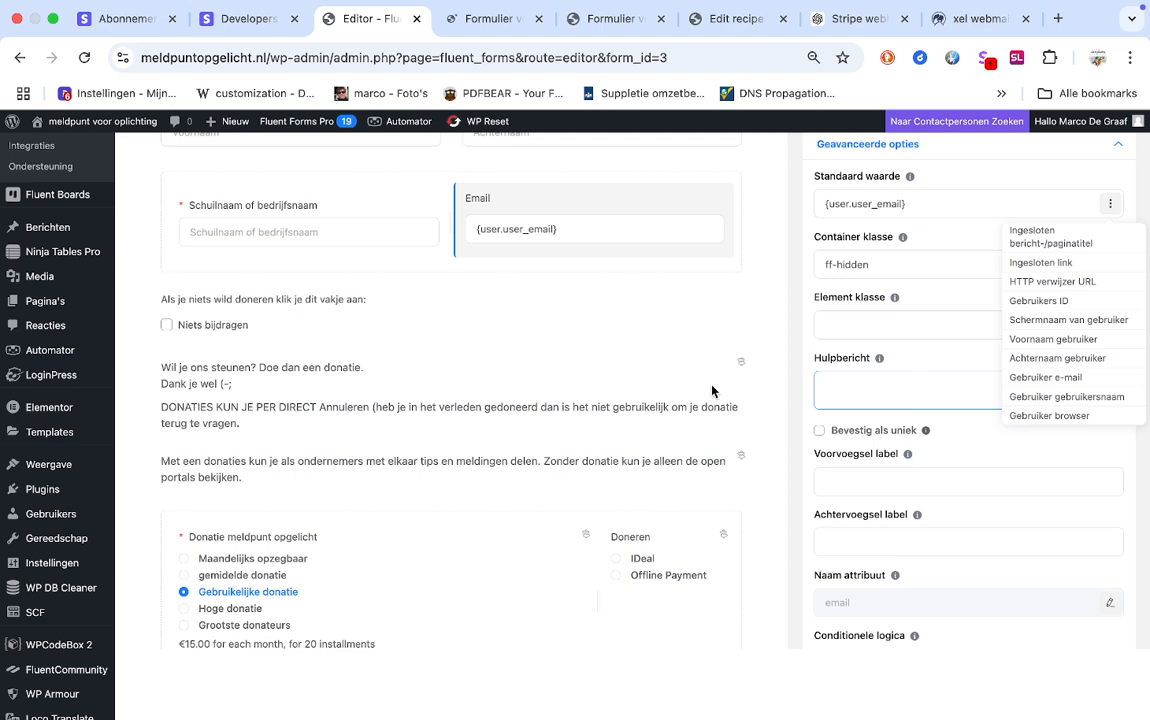
# Save the doneer form, then view the incognito Mijn donaties window and return to the full-screen form editor.
pyautogui.scroll(5, 919, 388)
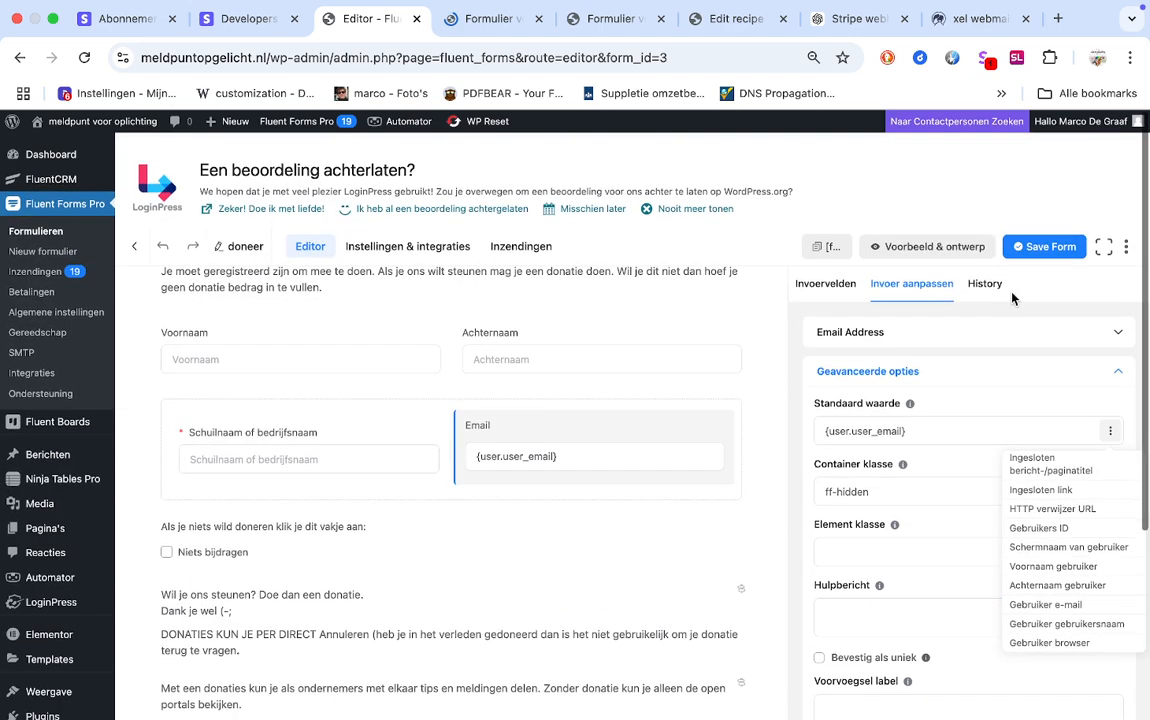
pyautogui.click(1033, 254)
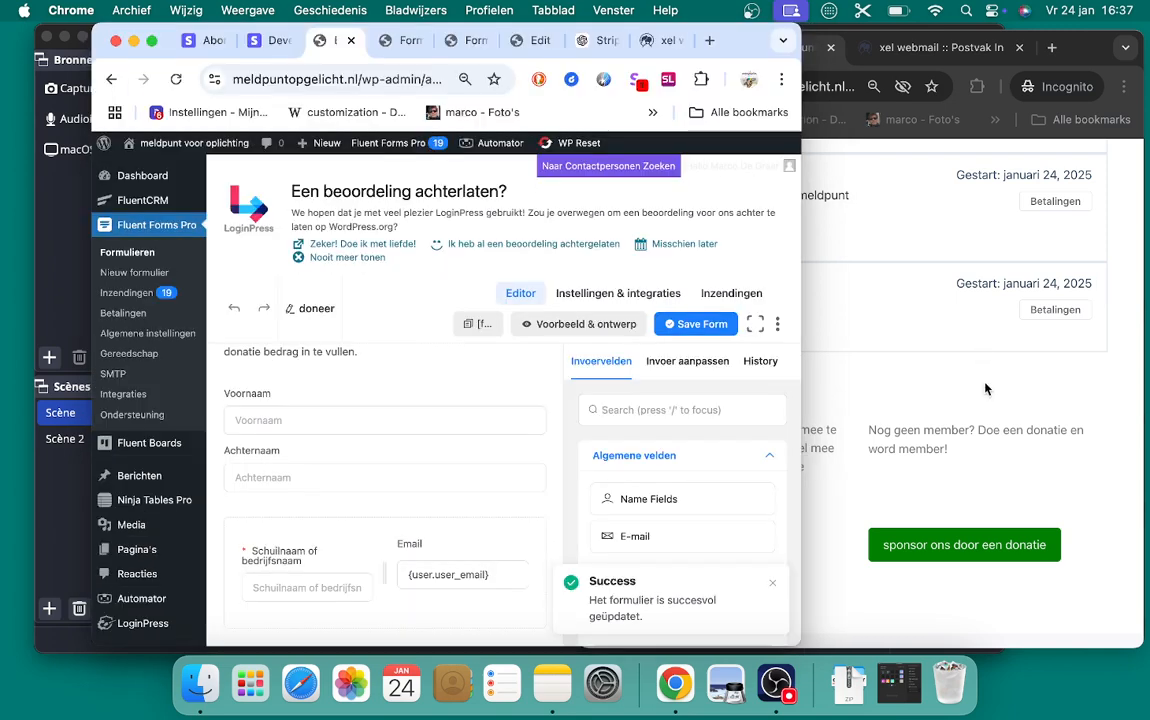
pyautogui.click(985, 386)
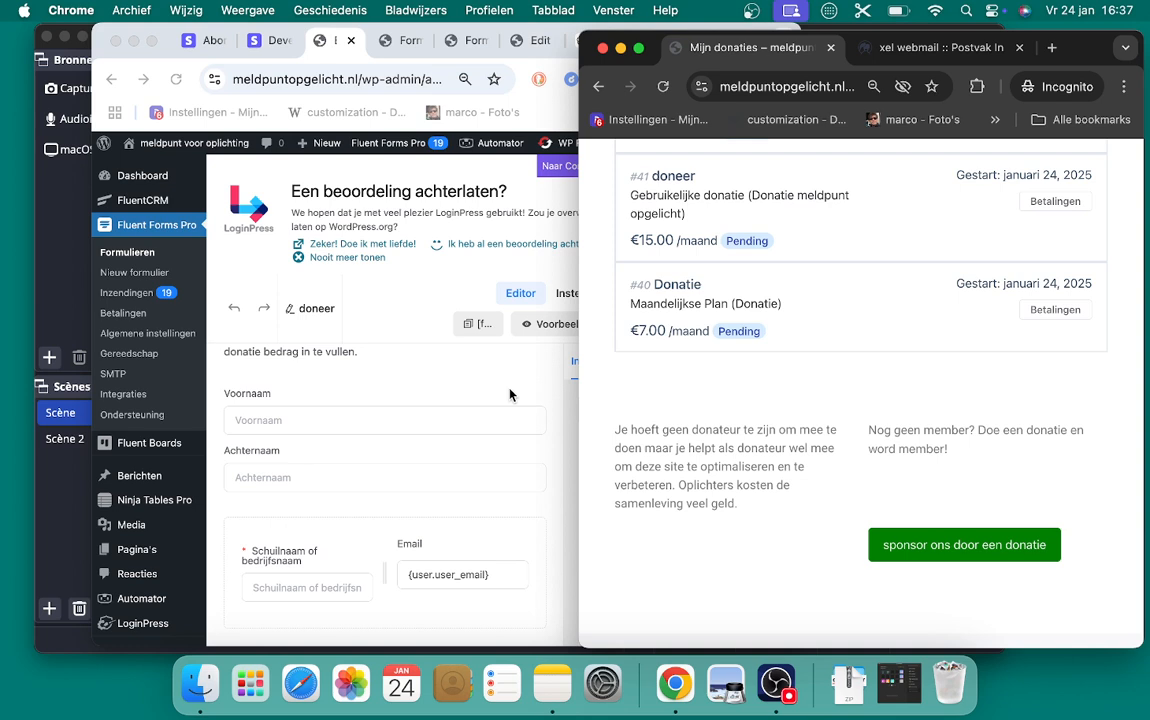
pyautogui.click(151, 40)
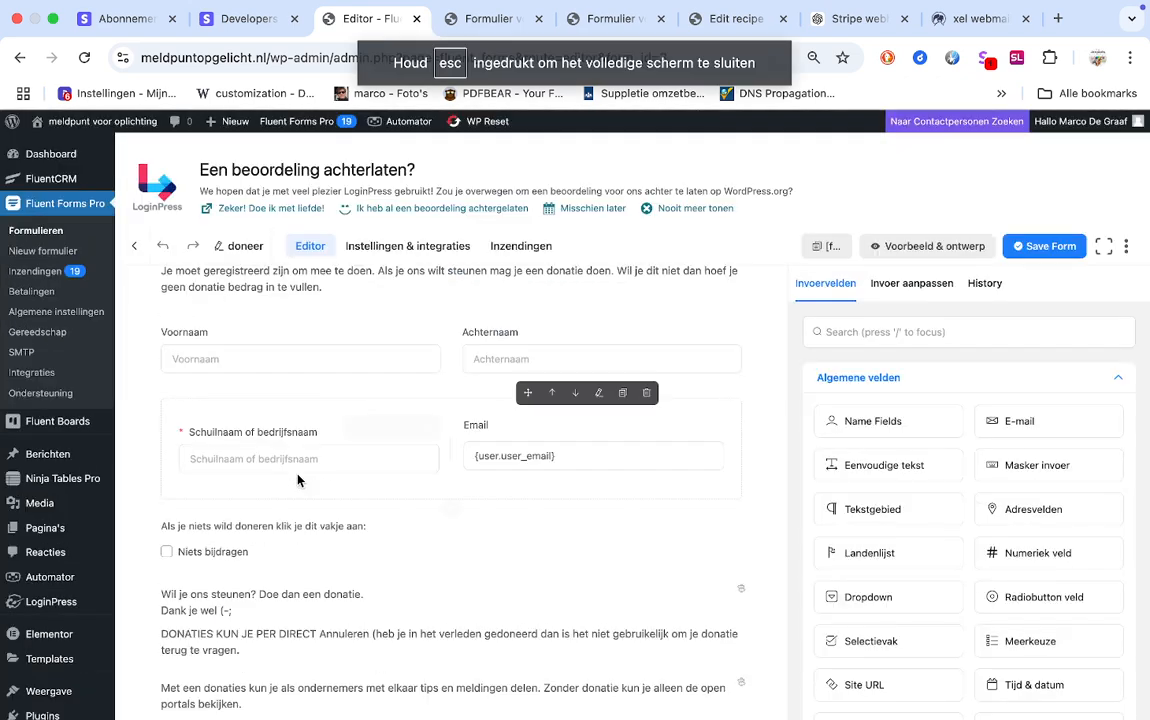